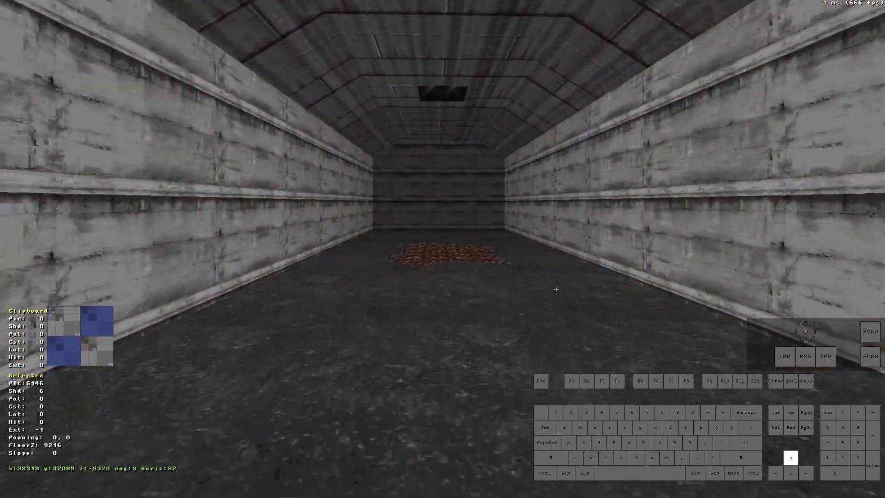
Step: Examine the tunnel interior, its outside entrance and the orange light sprite on the concrete wall
key(Up)
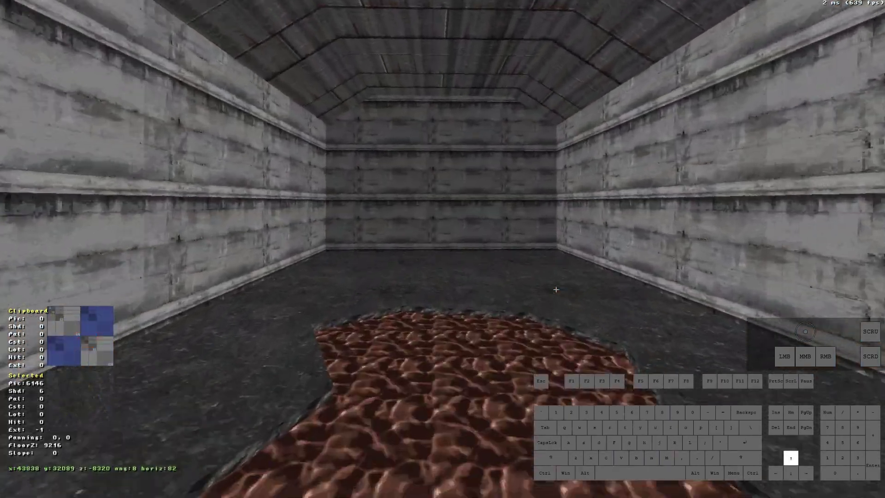
key(shift+Left)
key(shift+Left)
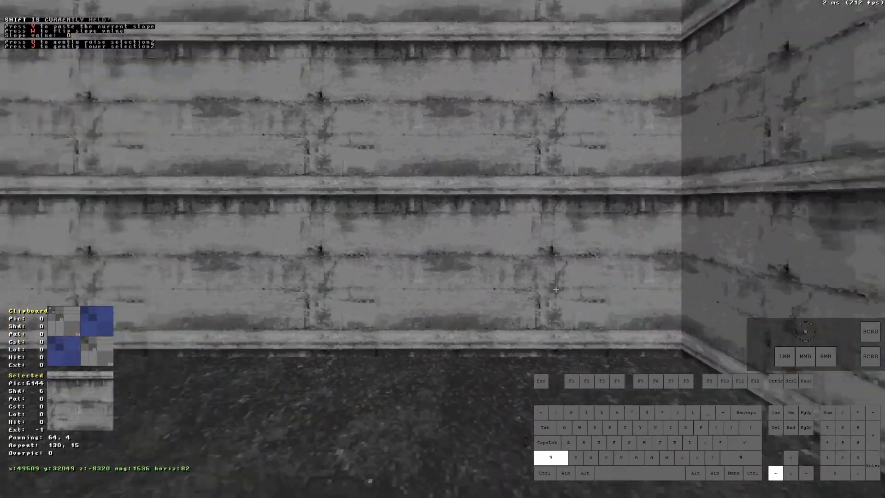
key(Up)
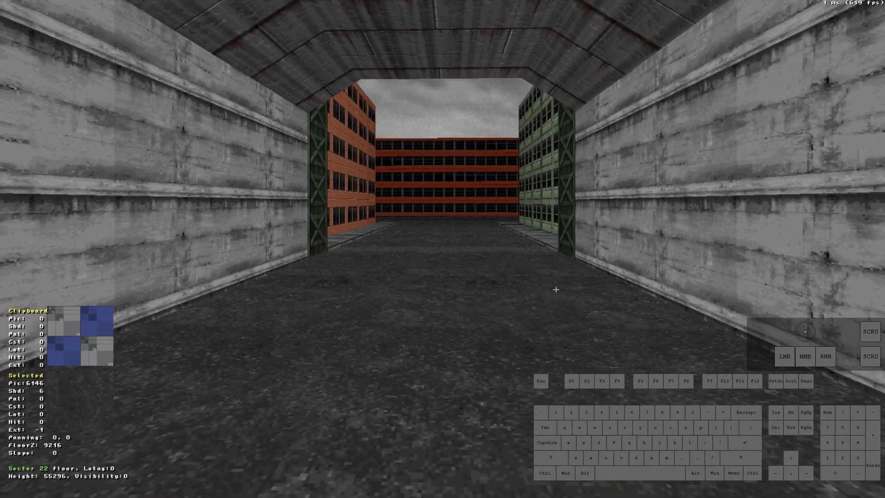
right_drag(551, 286, 550, 285)
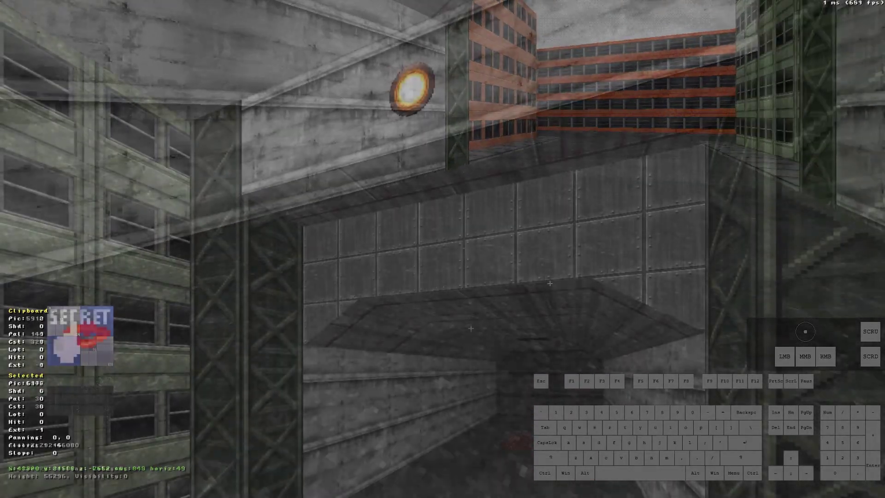
right_drag(454, 375, 455, 375)
drag(454, 374, 454, 375)
right_drag(454, 374, 454, 374)
drag(455, 374, 454, 374)
right_drag(454, 375, 452, 372)
drag(454, 375, 452, 372)
right_drag(451, 372, 452, 372)
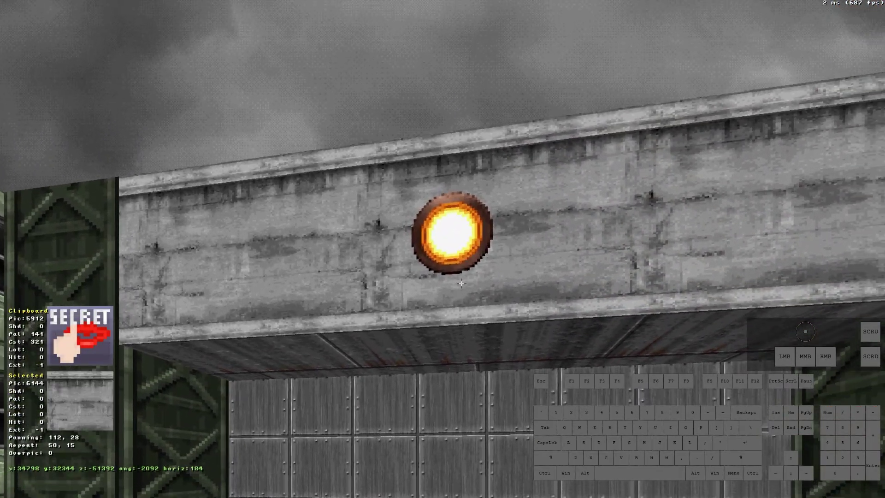
right_drag(449, 236, 485, 279)
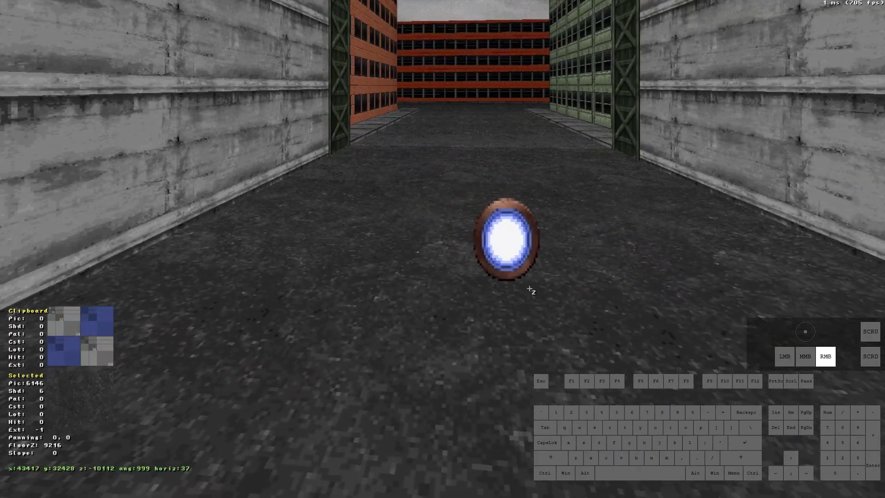
Step: Align the blue light sprite on the tunnel floor as a wall sprite and rotate it through several angle increments
right_drag(530, 289, 530, 290)
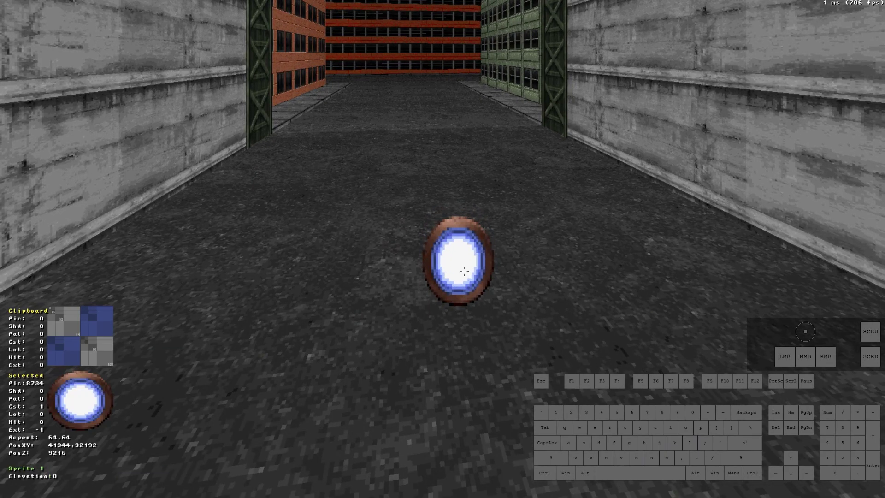
right_drag(461, 295, 462, 268)
key(comma)
key(comma)
key(comma)
key(comma)
key(comma)
key(comma)
key(comma)
key(comma)
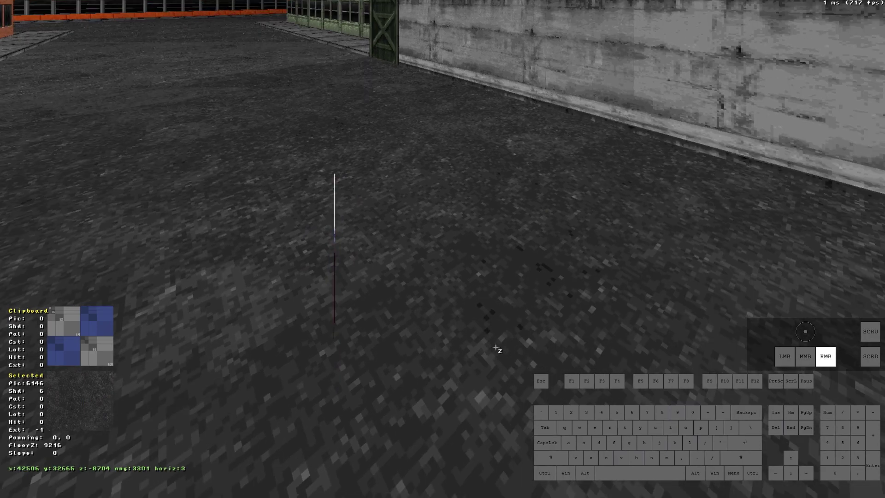
Step: Make the wall-aligned blue light sprite one-sided
right_drag(497, 348, 470, 248)
key(1)
drag(470, 248, 470, 248)
right_drag(470, 248, 470, 248)
drag(470, 248, 470, 248)
right_drag(470, 248, 470, 248)
drag(470, 248, 470, 248)
right_drag(470, 248, 470, 248)
drag(470, 248, 470, 248)
right_drag(470, 248, 470, 248)
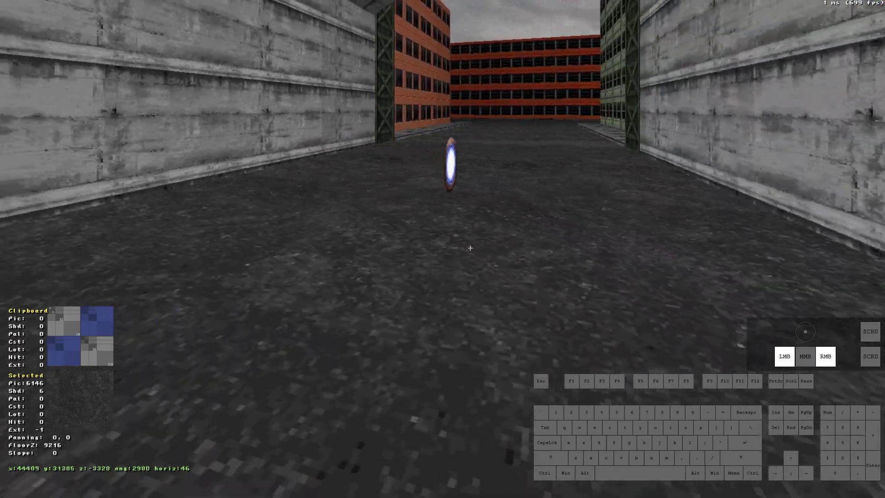
Step: Inspect the one-sided blue light sprite from its front and its back
drag(470, 248, 470, 248)
right_drag(470, 248, 470, 248)
drag(470, 248, 470, 248)
right_drag(470, 248, 471, 248)
drag(470, 248, 471, 248)
right_drag(471, 248, 470, 248)
drag(470, 248, 470, 248)
right_drag(470, 248, 471, 248)
drag(470, 248, 471, 248)
right_drag(470, 248, 470, 248)
drag(471, 248, 470, 248)
right_drag(470, 248, 471, 248)
drag(470, 248, 470, 248)
right_drag(470, 248, 470, 248)
drag(470, 248, 470, 248)
right_drag(470, 248, 470, 248)
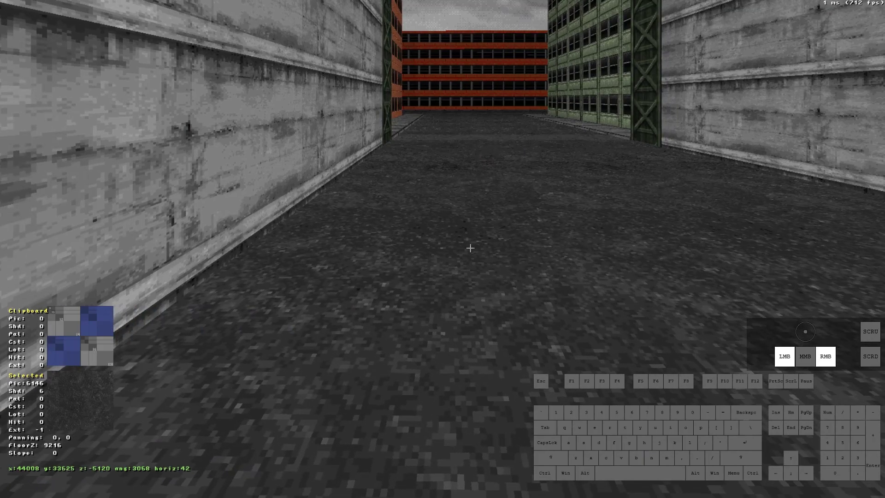
drag(470, 248, 470, 248)
right_drag(470, 248, 470, 248)
drag(470, 248, 470, 248)
right_drag(471, 248, 470, 248)
drag(470, 248, 470, 248)
right_drag(470, 248, 470, 248)
drag(471, 249, 470, 248)
Step: Align the blue light sprite to the floor and raise it to z -2048
key(r)
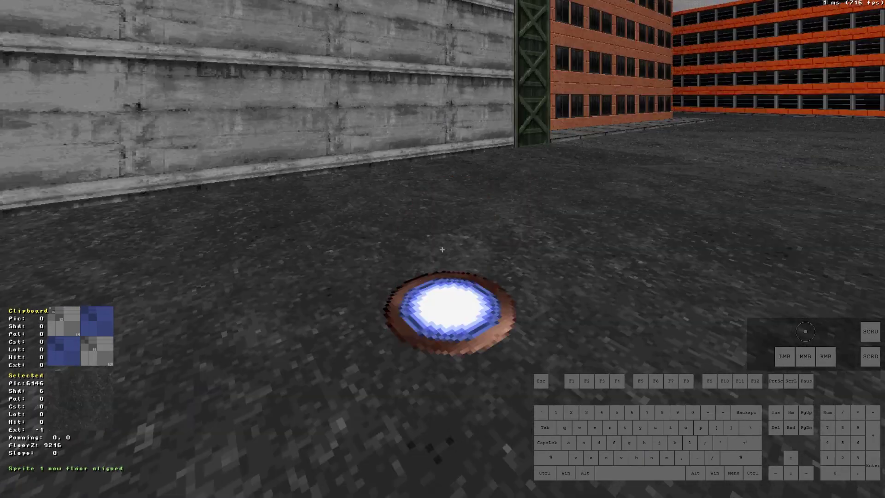
scroll(450, 302, up, 8)
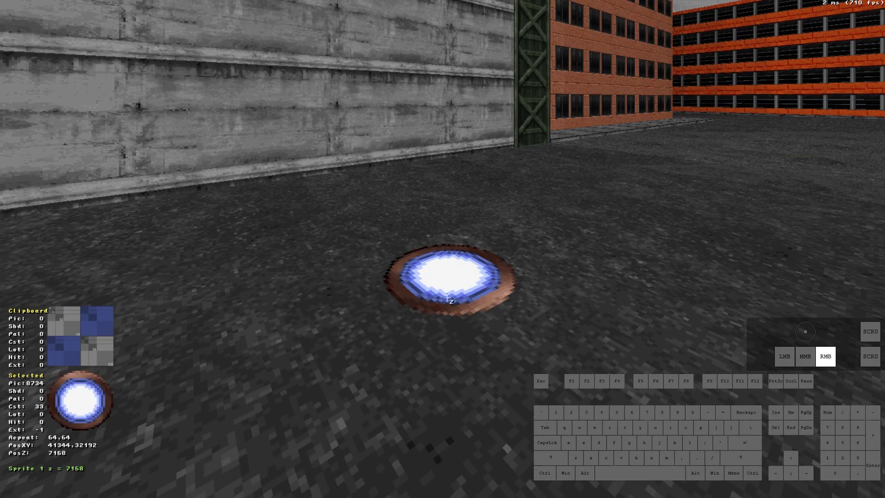
right_drag(447, 299, 447, 299)
Step: Inspect the raised, floor-aligned light sprite from above and from below
drag(447, 299, 447, 299)
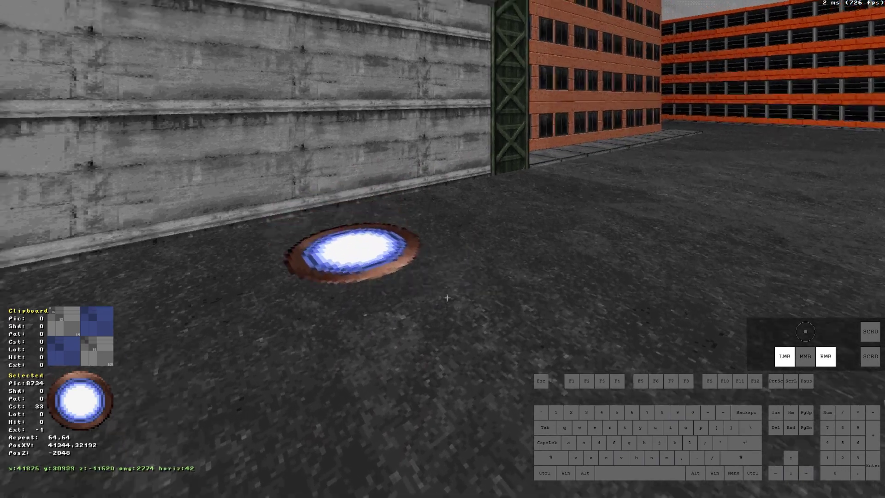
right_drag(447, 299, 448, 299)
drag(447, 299, 448, 299)
right_drag(447, 299, 447, 299)
drag(447, 299, 447, 299)
right_drag(447, 299, 447, 298)
drag(447, 299, 447, 298)
right_drag(447, 298, 447, 298)
drag(447, 297, 447, 298)
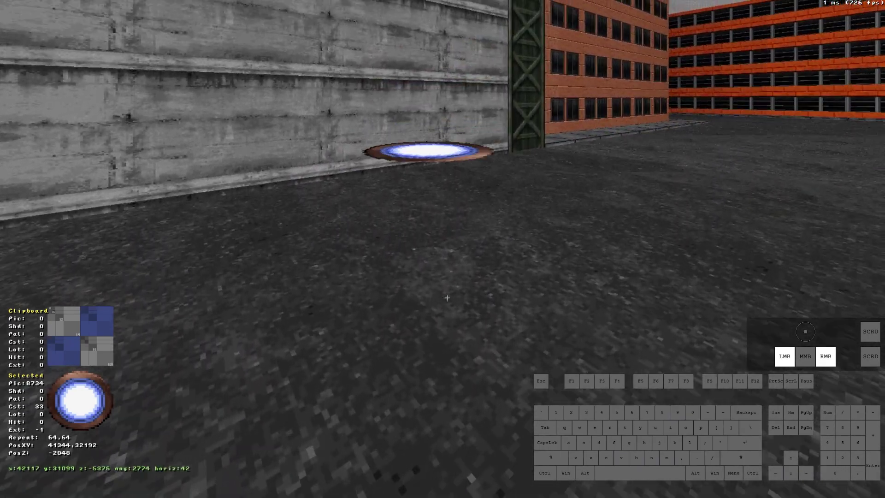
right_drag(446, 298, 446, 298)
drag(447, 297, 446, 298)
right_drag(446, 298, 447, 297)
drag(447, 298, 446, 298)
right_drag(446, 298, 446, 297)
drag(447, 298, 447, 297)
right_drag(447, 298, 447, 297)
drag(446, 298, 446, 298)
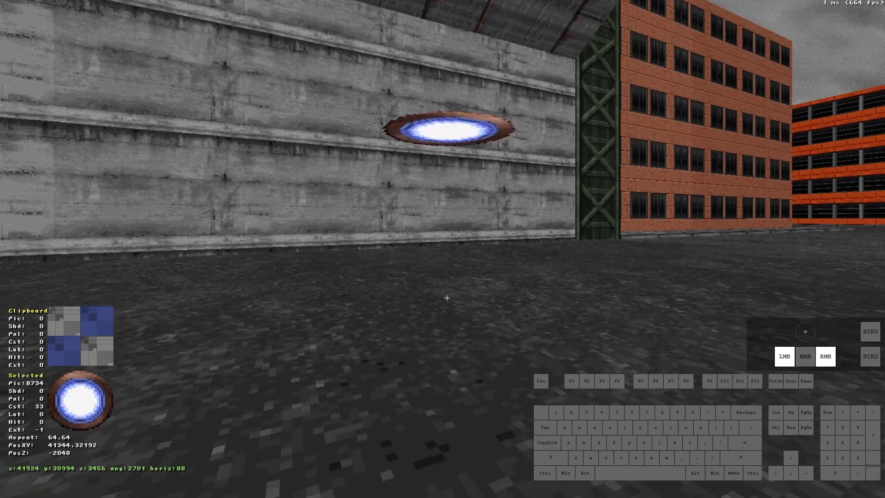
right_drag(446, 298, 447, 298)
drag(447, 298, 446, 297)
right_drag(446, 298, 447, 298)
drag(447, 298, 447, 298)
right_drag(446, 298, 447, 298)
drag(447, 298, 446, 298)
right_drag(446, 298, 447, 297)
drag(447, 298, 447, 298)
right_drag(447, 298, 447, 298)
drag(446, 297, 447, 297)
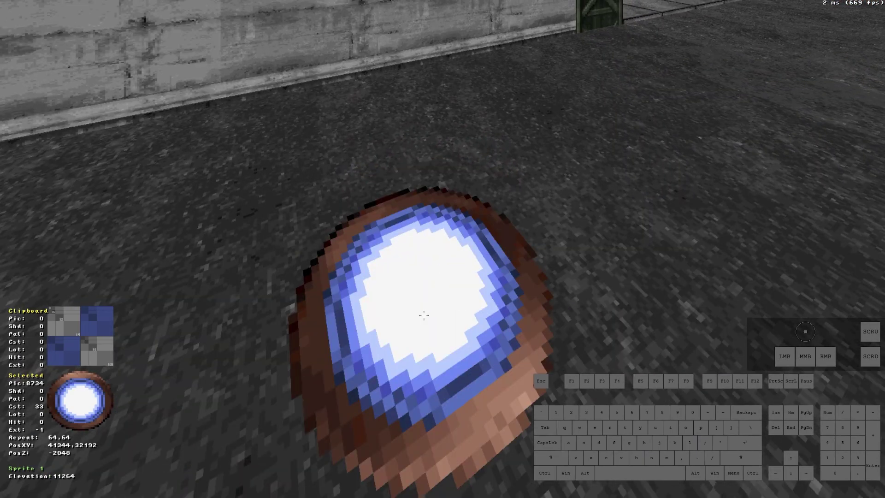
Step: Rotate the floor-aligned light sprite in both directions, including angles 640 and 384
key(period)
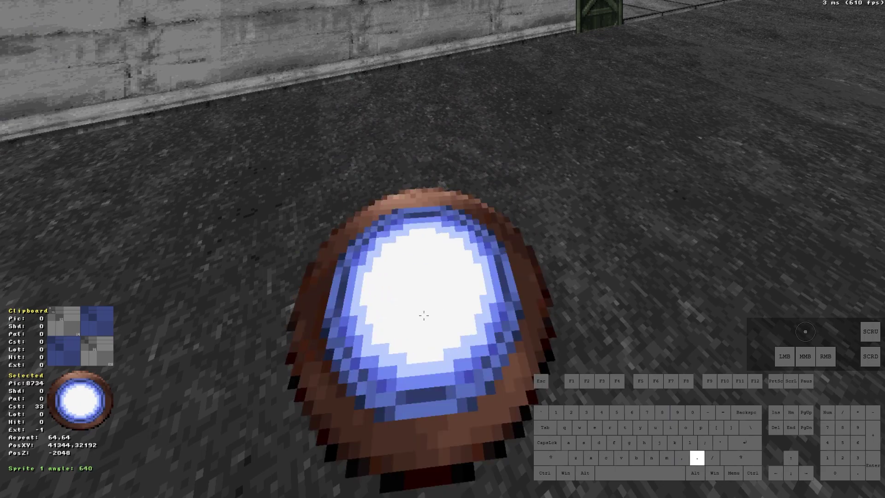
key(comma)
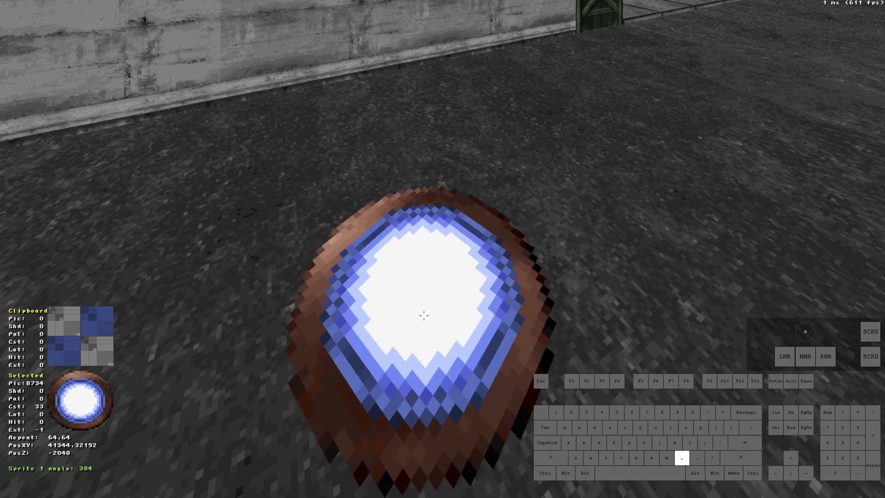
key(comma)
key(period)
Step: Return the blue light sprite to its upright view alignment and cycle its translucency
right_drag(423, 315, 424, 316)
drag(423, 316, 424, 316)
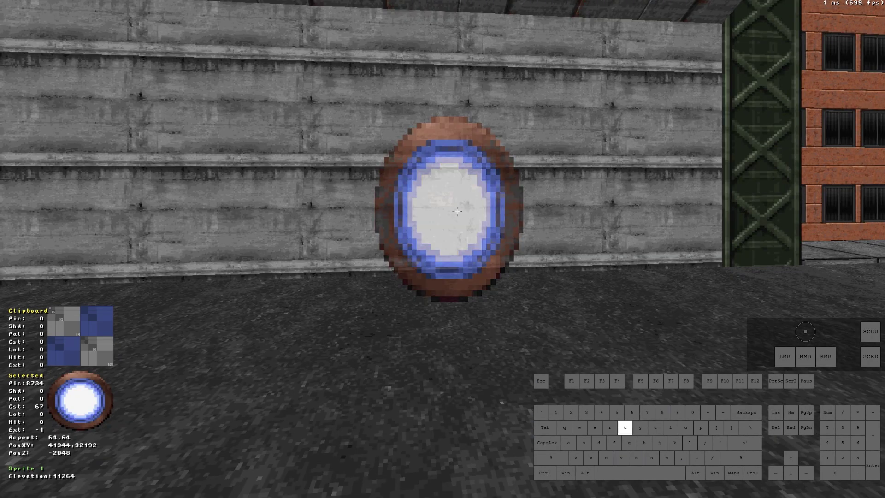
right_drag(457, 212, 457, 212)
drag(457, 212, 457, 212)
right_drag(458, 212, 458, 213)
drag(457, 213, 457, 212)
right_drag(457, 212, 460, 211)
key(t)
Step: Copy the blue light sprite to the clipboard and delete the sprite from the tunnel
drag(497, 217, 497, 218)
right_drag(498, 218, 496, 218)
drag(497, 218, 497, 217)
right_drag(499, 229, 498, 228)
drag(498, 227, 470, 224)
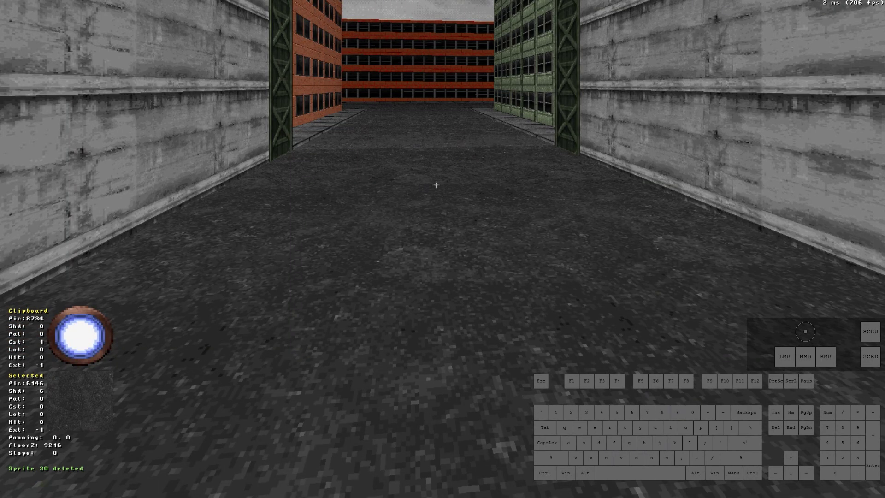
Step: In the 2D map, extend a narrow, one-grid-wide corridor outward from the tunnel's long side wall
right_drag(454, 194, 454, 194)
drag(454, 193, 454, 193)
right_drag(454, 194, 454, 194)
drag(454, 194, 453, 193)
right_drag(454, 194, 453, 194)
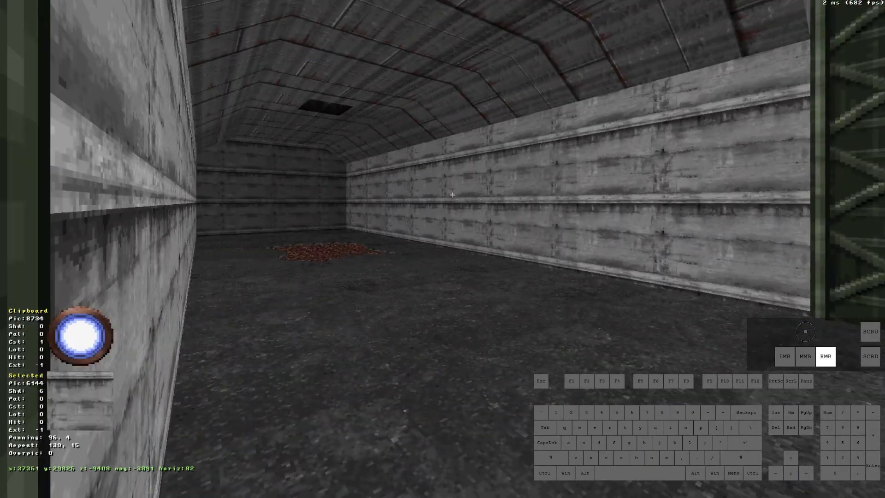
drag(464, 239, 472, 241)
right_drag(471, 240, 472, 241)
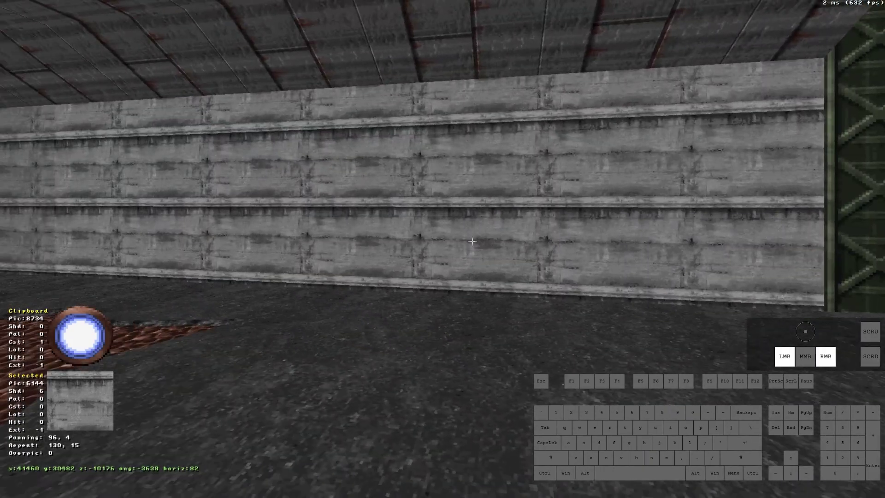
drag(472, 242, 473, 241)
right_drag(472, 241, 473, 241)
drag(473, 241, 472, 241)
key(KP_Enter)
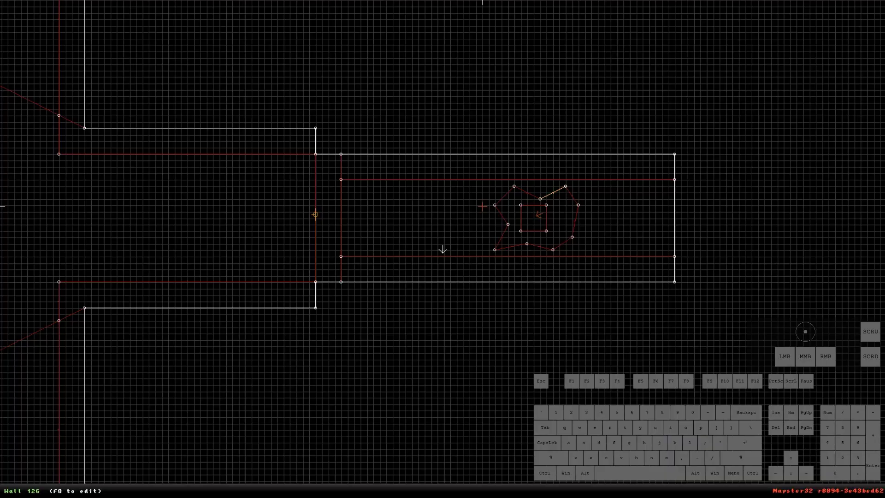
right_click(438, 282)
scroll(445, 248, up, 3)
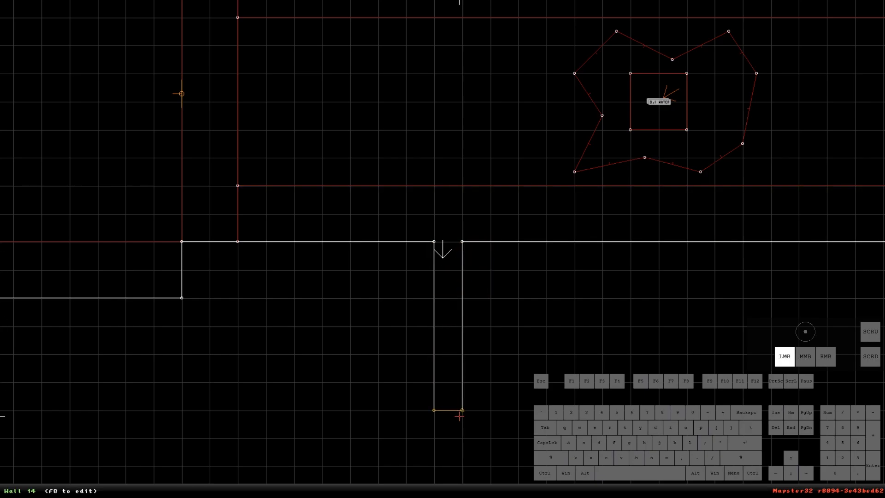
Step: Bend the corridor's far end sideways into an L-shaped passage and return to the 3D view
right_drag(455, 307, 442, 249)
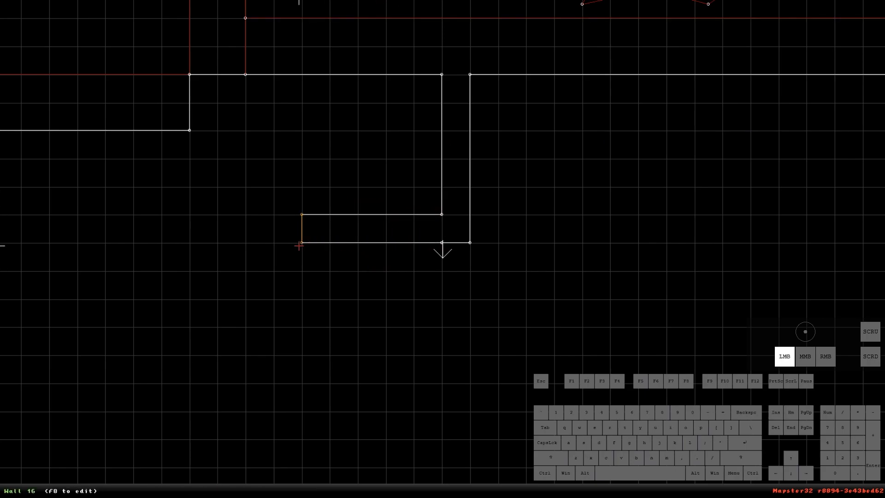
right_drag(458, 93, 443, 248)
key(KP_Enter)
Step: Examine the new L-shaped side passage from inside the tunnel in the 3D view
drag(443, 296, 440, 320)
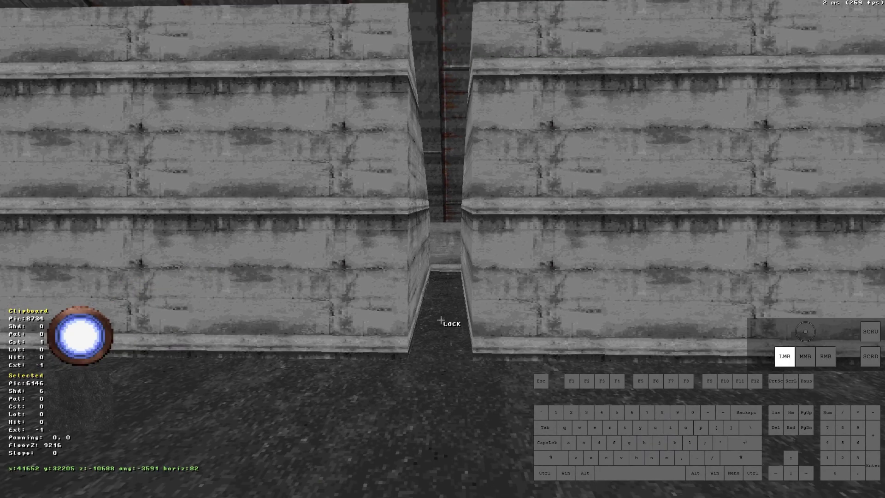
right_drag(441, 320, 436, 316)
drag(437, 317, 435, 316)
right_drag(434, 317, 435, 317)
drag(434, 317, 434, 316)
right_drag(434, 317, 435, 316)
drag(435, 316, 434, 316)
right_drag(434, 317, 435, 316)
drag(435, 316, 434, 316)
Step: Split off a sector at the mouth of the side passage in the 2D map
key(KP_Enter)
scroll(436, 312, up, 3)
key(space)
click(424, 191)
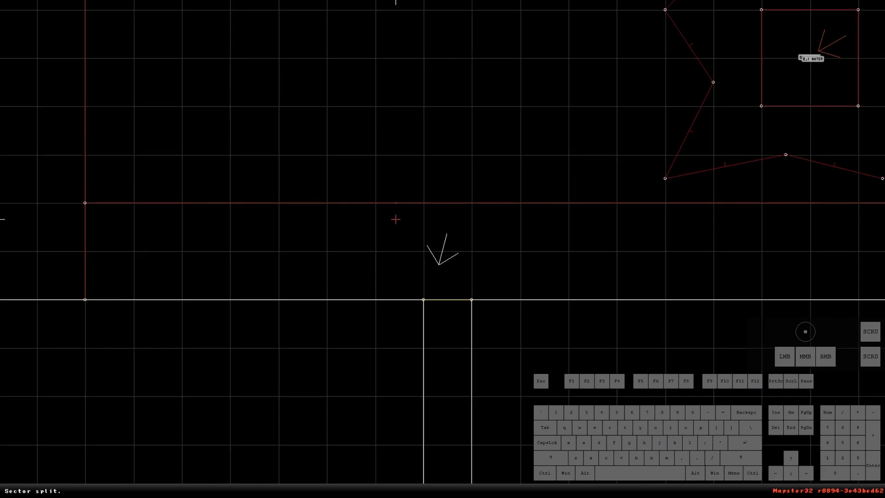
Step: Reset the ceiling slope of the passage's entrance sector and lower that ceiling to z -20480
key(KP_Enter)
drag(385, 287, 385, 287)
right_drag(385, 287, 410, 291)
click(409, 291)
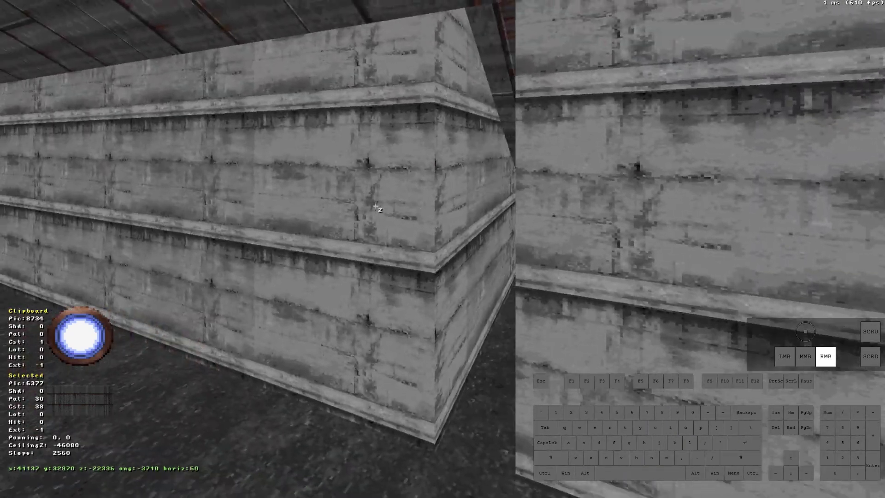
right_drag(376, 207, 392, 211)
right_drag(391, 210, 391, 211)
drag(394, 211, 391, 211)
right_drag(391, 211, 391, 208)
drag(391, 211, 391, 209)
right_drag(390, 207, 424, 196)
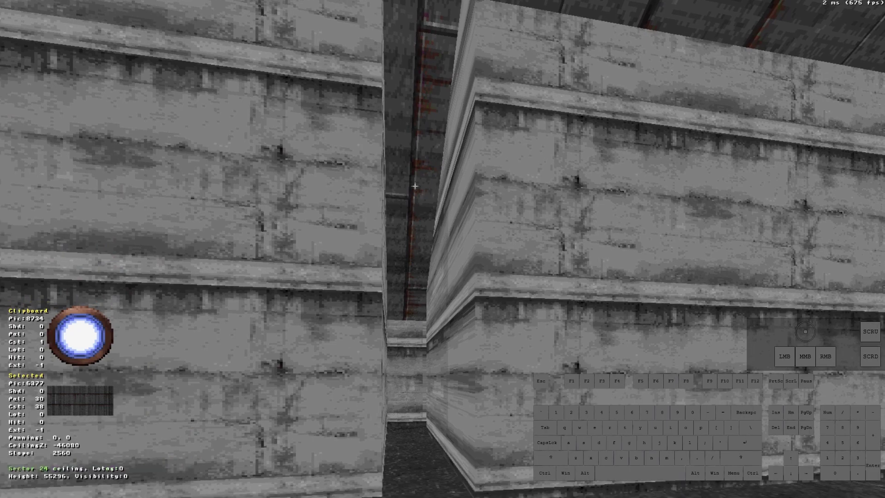
key(slash)
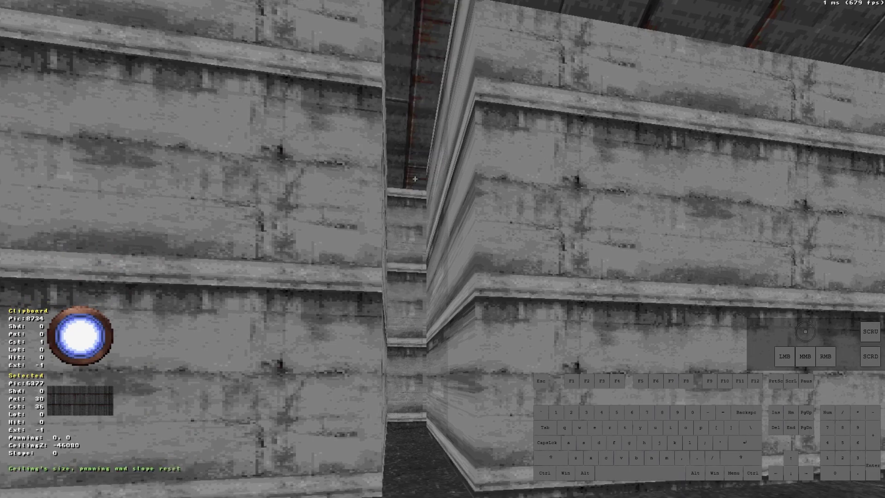
scroll(419, 157, down, 10)
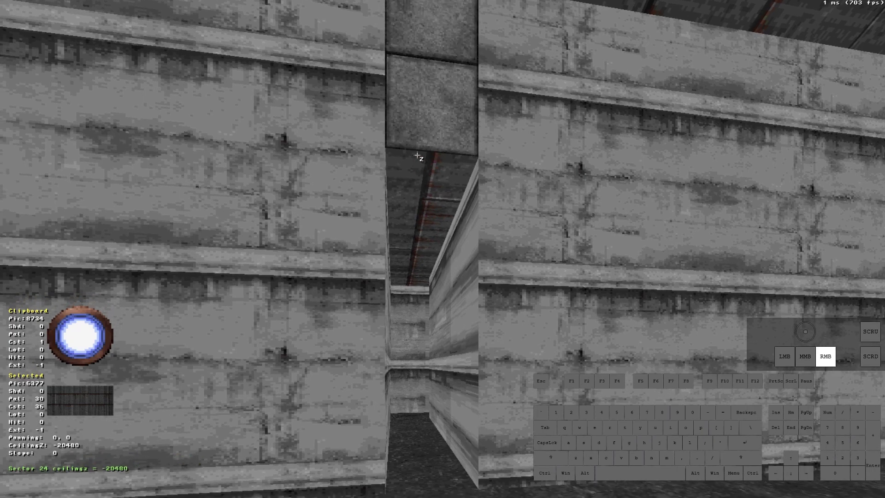
Step: Raise the entrance sector's floor to z -5120 and adjust the height of the passage behind it
right_drag(418, 157, 439, 286)
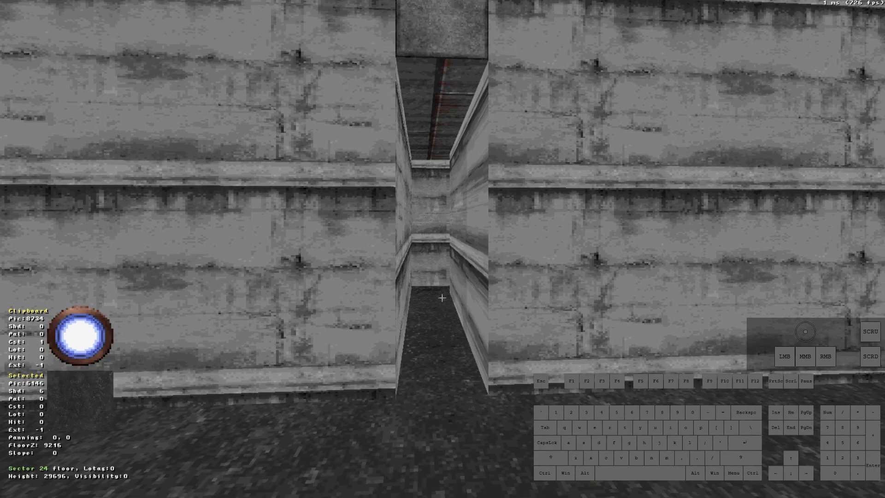
scroll(445, 306, up, 8)
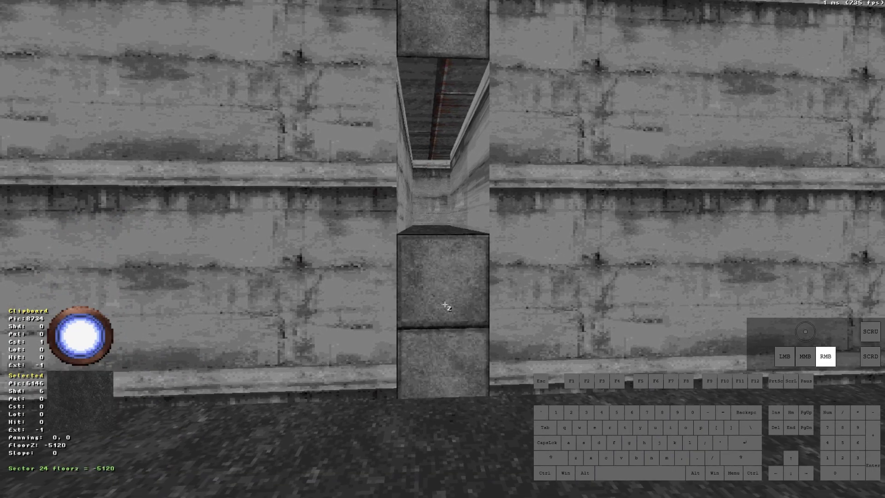
key(Caps_Lock)
right_drag(454, 301, 447, 250)
scroll(447, 250, up, 1)
key(Caps_Lock)
drag(446, 265, 411, 231)
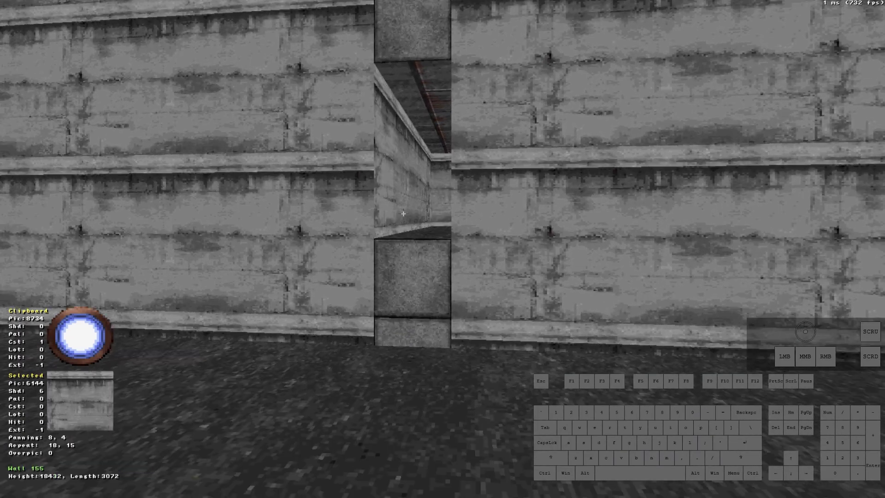
scroll(404, 208, down, 4)
scroll(404, 208, down, 4)
Step: Copy the tunnel's concrete wall texture 6144 and paste it onto the wall sections above and below the opening
right_drag(404, 209, 405, 208)
drag(405, 209, 442, 241)
key(Tab)
key(Return)
Step: Assign the pyramid-patterned metal tile 6161 to the side passage's floor
key(v)
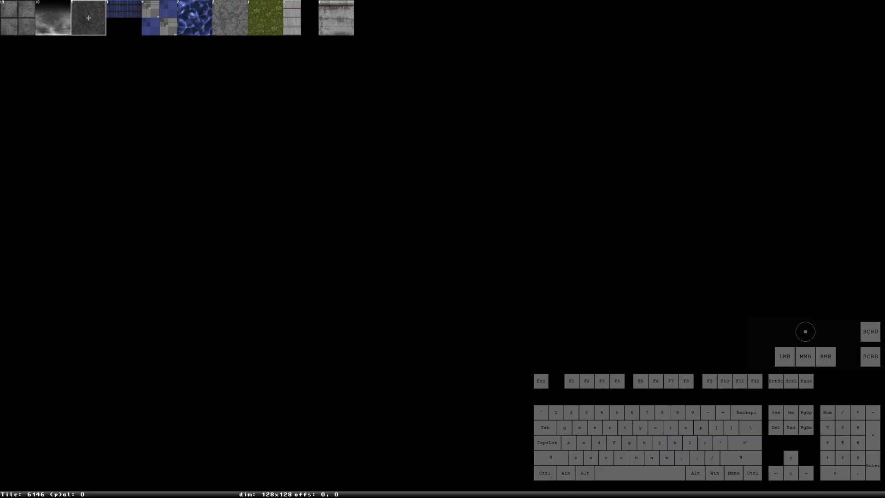
key(Down)
key(Down)
key(Left)
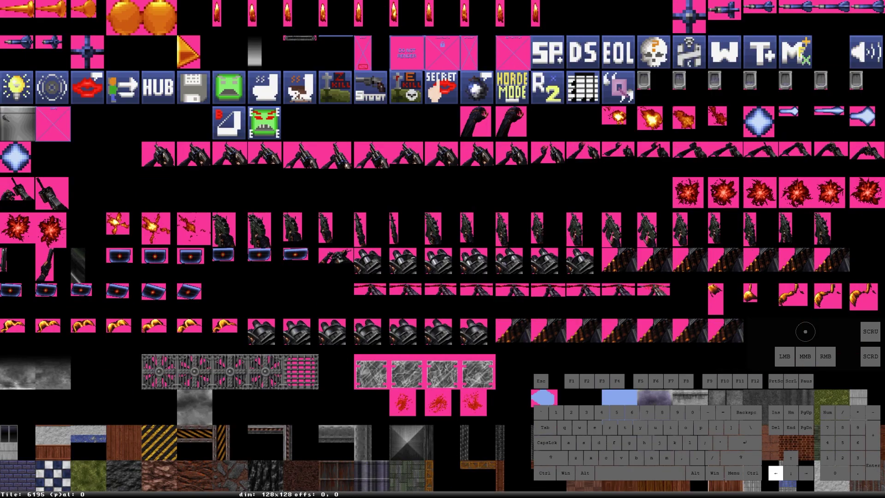
key(Up)
key(Left)
key(Left)
key(Return)
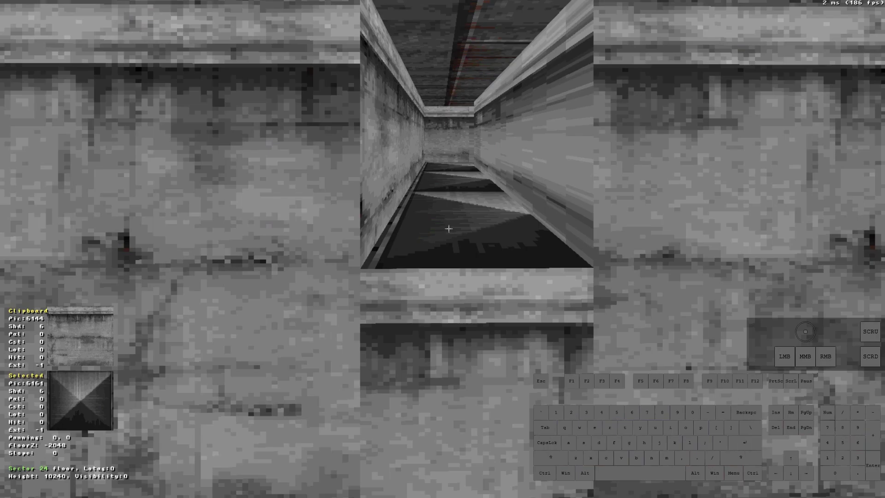
Step: Copy the passage's floor texture 6161 and paste it onto the passage's ceiling
drag(450, 232, 441, 235)
key(Tab)
right_drag(441, 235, 440, 179)
key(shift+Return)
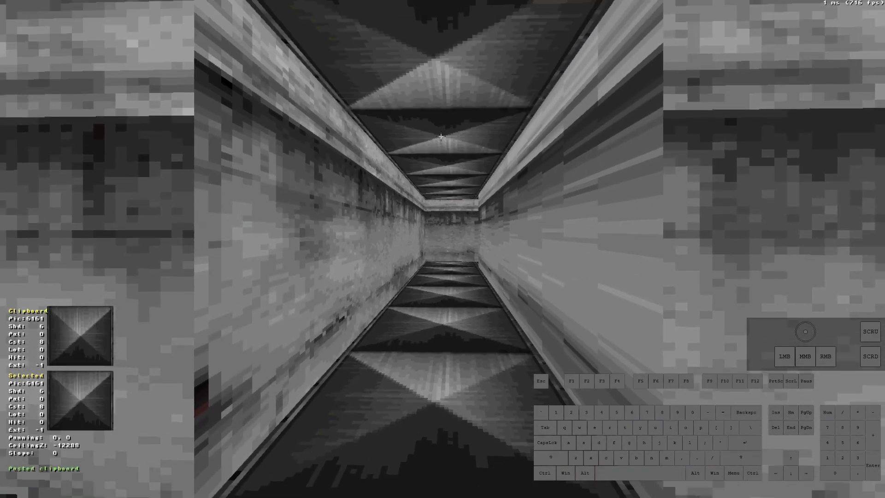
Step: Paste the copied 6161 texture onto the side wall just inside the passage's opening
drag(461, 156, 472, 186)
right_drag(472, 186, 465, 183)
drag(466, 184, 464, 183)
right_drag(464, 183, 464, 183)
drag(464, 183, 464, 183)
right_drag(465, 183, 464, 183)
drag(464, 183, 465, 183)
right_drag(465, 183, 455, 170)
key(Return)
Step: Adjust the side wall's texture to panning 64, 4 and repeat 47, 13
drag(455, 170, 455, 170)
right_drag(454, 170, 452, 171)
drag(454, 170, 453, 171)
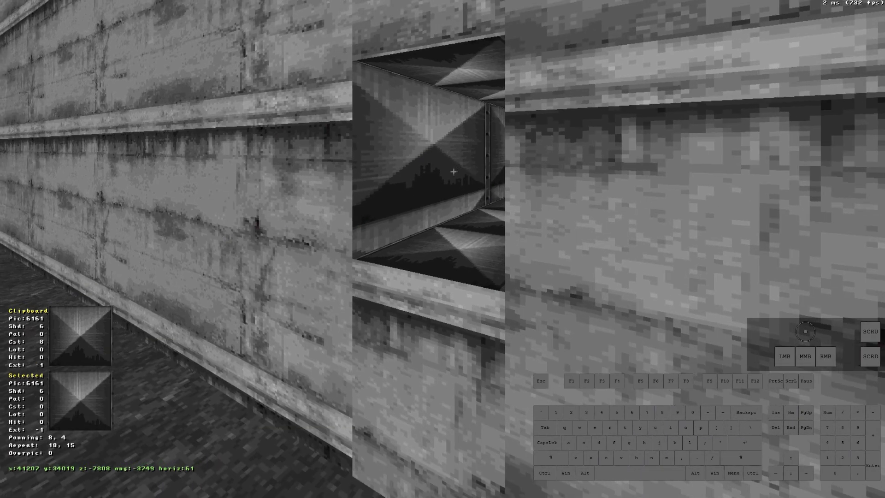
right_drag(452, 172, 452, 171)
drag(453, 171, 453, 171)
right_drag(453, 171, 453, 170)
drag(453, 171, 453, 171)
key(KP_6)
key(Right)
key(Left)
key(alt+KP_6)
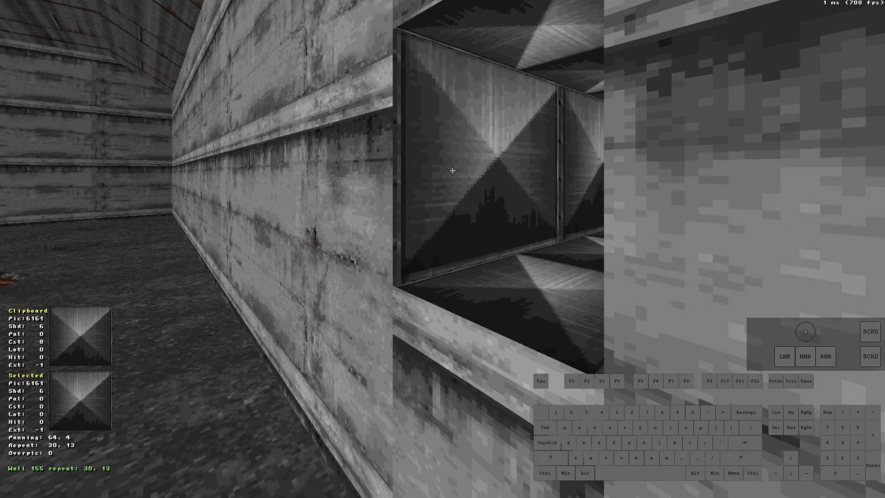
key(ctrl)
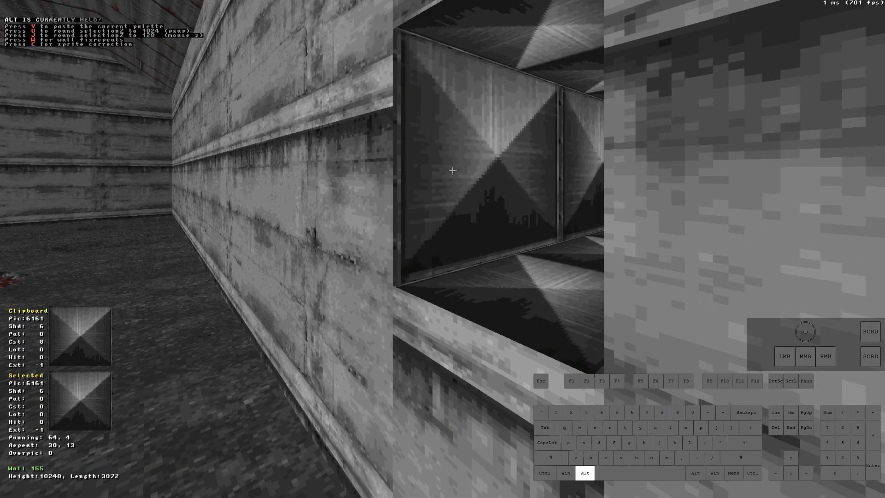
key(Right)
key(Down)
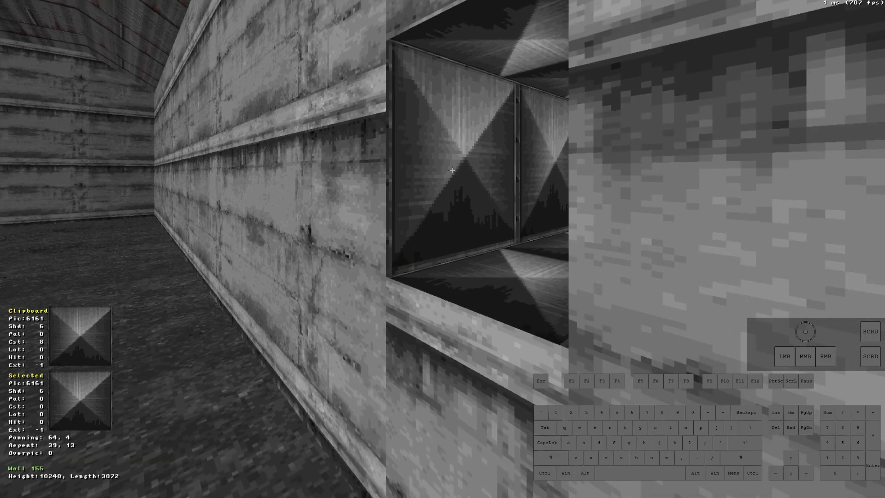
key(Up)
key(Right)
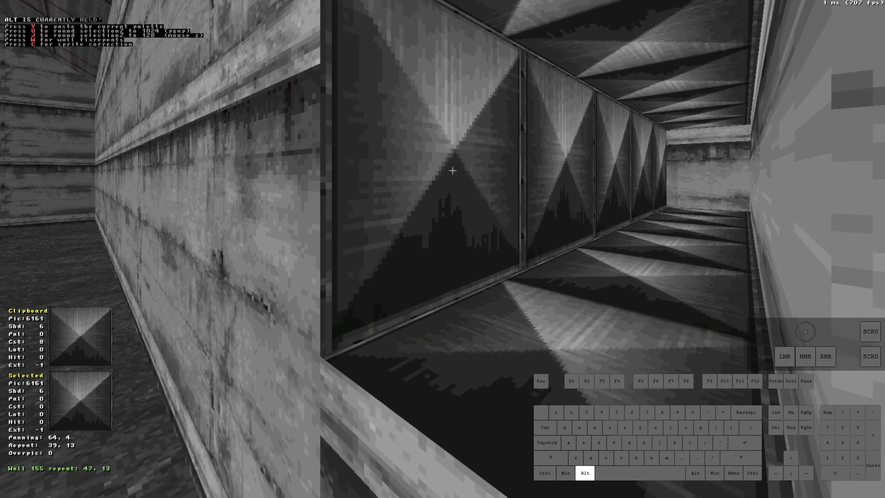
Step: Set the side wall's texture repeat to 48, 16 and lower the passage's ceiling to z -10240
drag(503, 182, 504, 182)
right_drag(560, 199, 561, 198)
drag(560, 198, 561, 198)
key(Up)
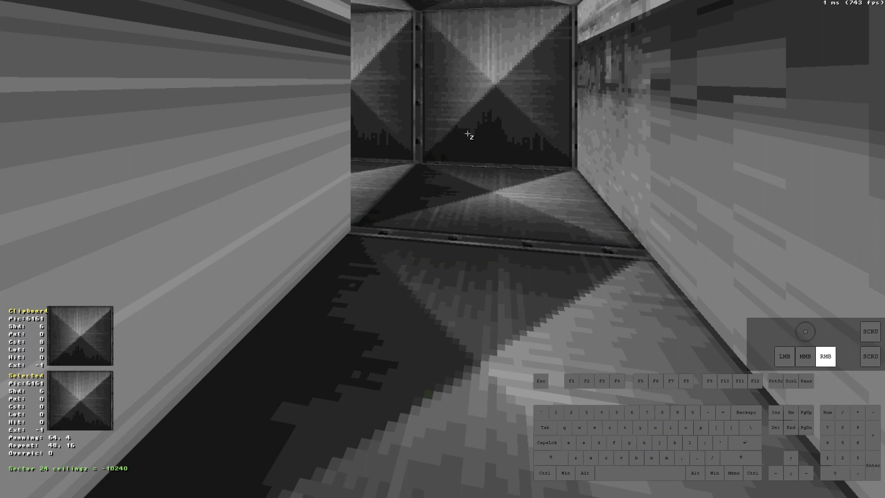
Step: Apply the 6161 texture to the remaining walls of the side passage
drag(468, 134, 467, 139)
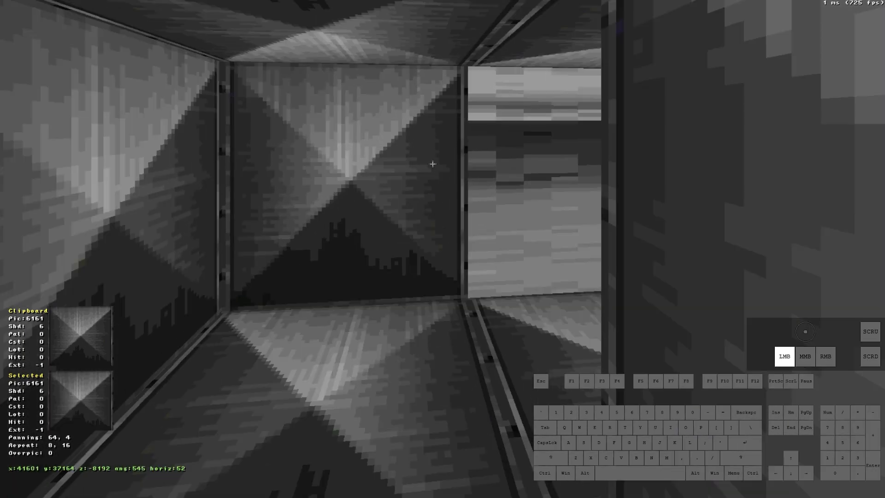
drag(432, 164, 421, 143)
key(Return)
Step: Align the concrete wall around the opening with the tunnel wall, using bottom orientation and panning 96, 4
key(alt)
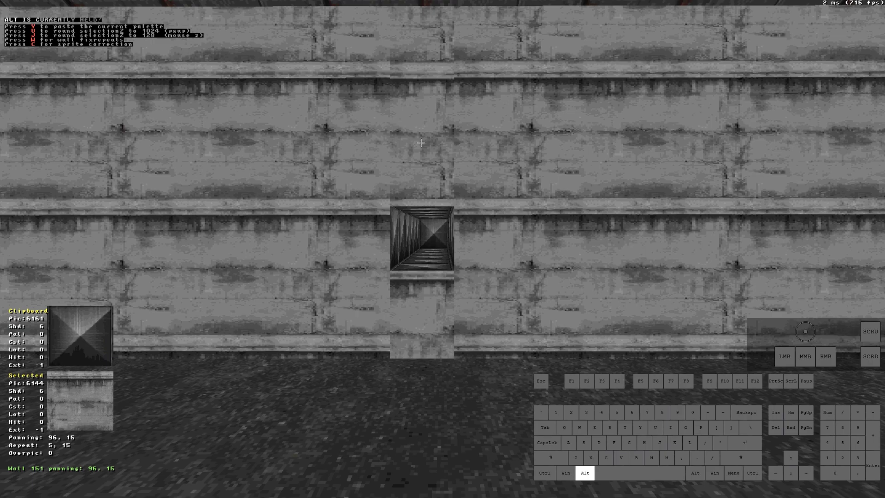
key(alt+KP_2)
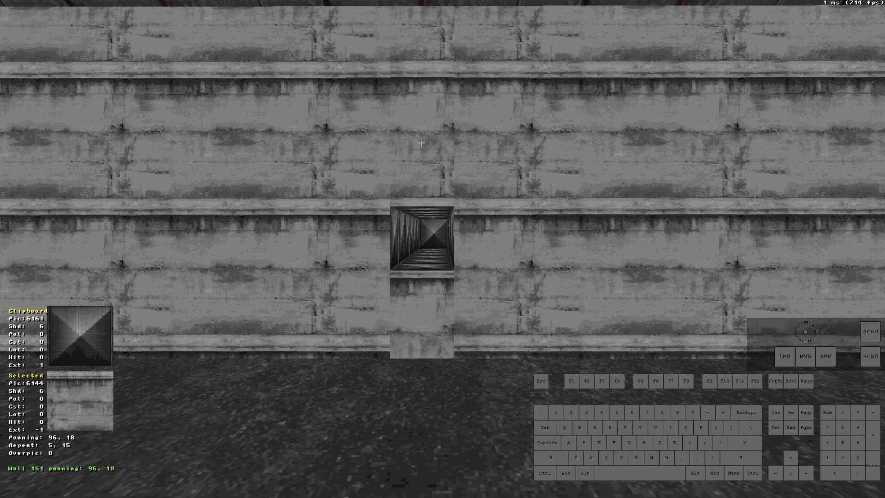
key(alt)
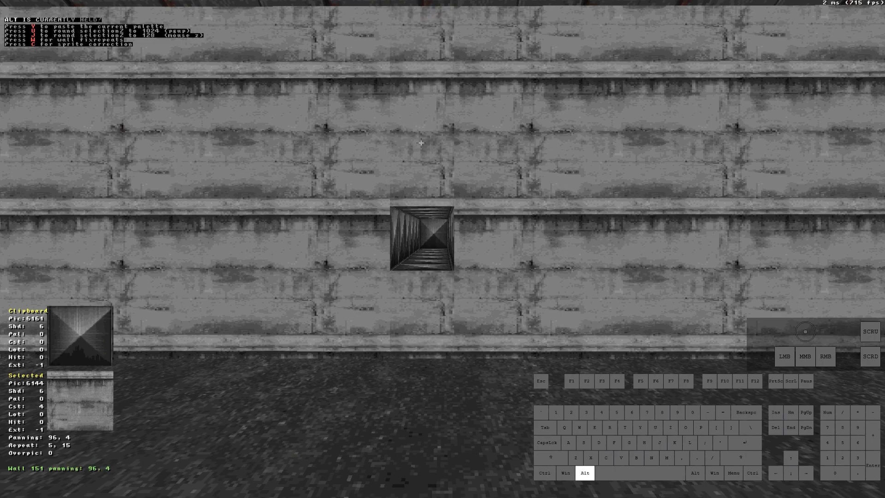
Step: Draw a rectangular room sector of 3072 by 3584 units at the far end of the passage in the 2D map
right_drag(421, 143, 421, 140)
key(Caps_Lock)
click(461, 170)
drag(462, 170, 461, 169)
right_drag(441, 162, 442, 163)
drag(441, 162, 442, 162)
right_drag(441, 162, 441, 162)
drag(441, 163, 441, 163)
key(KP_Enter)
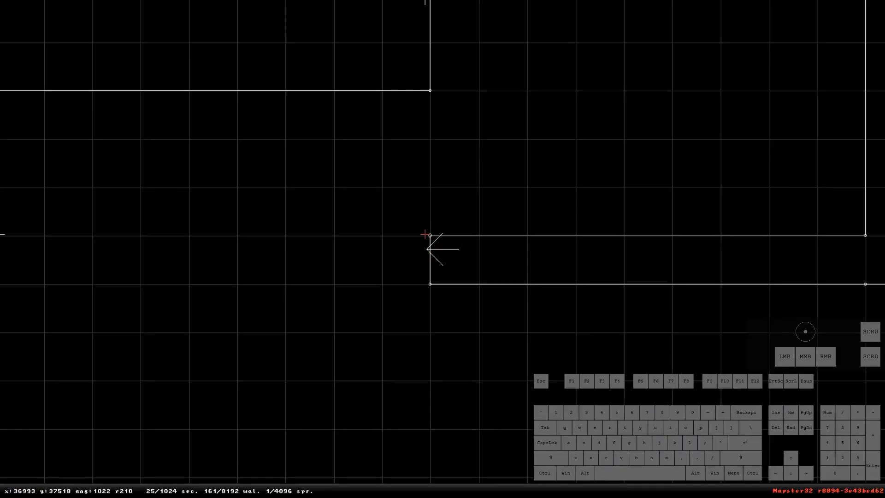
key(space)
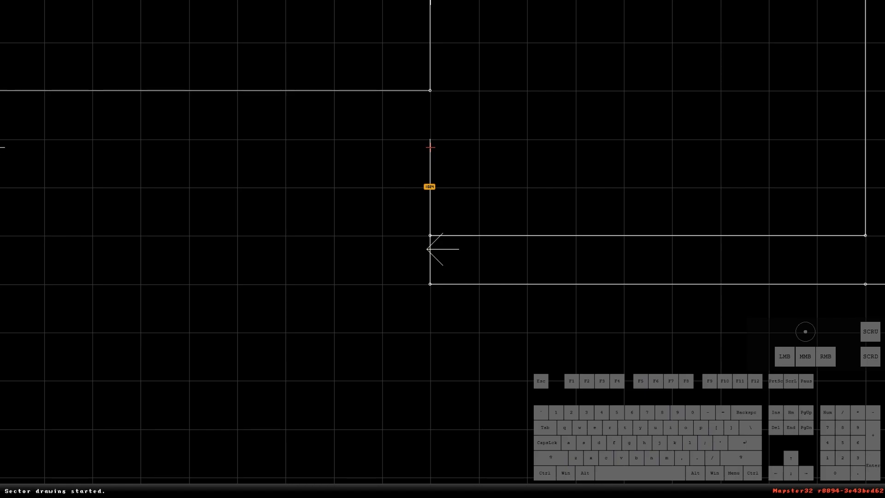
key(space)
key(space)
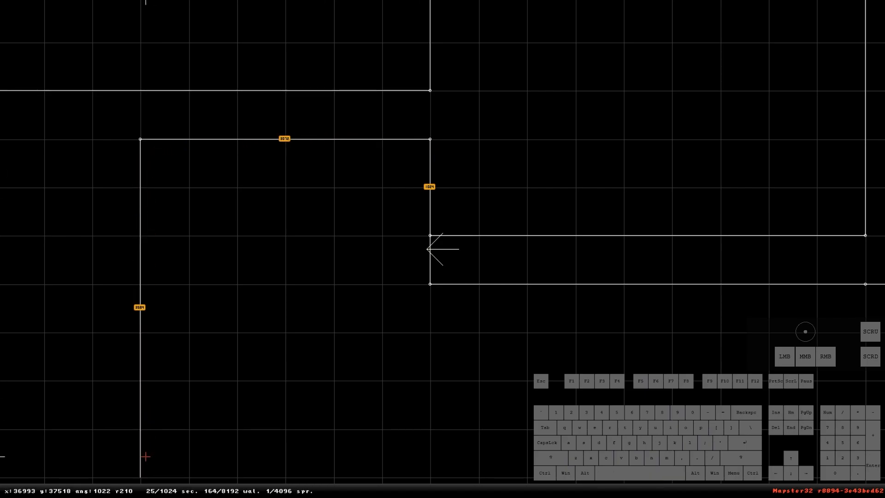
key(space)
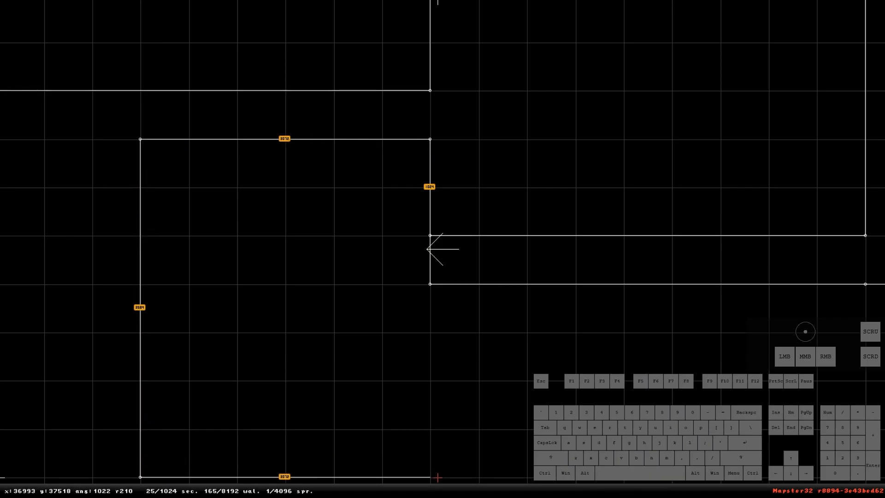
key(space)
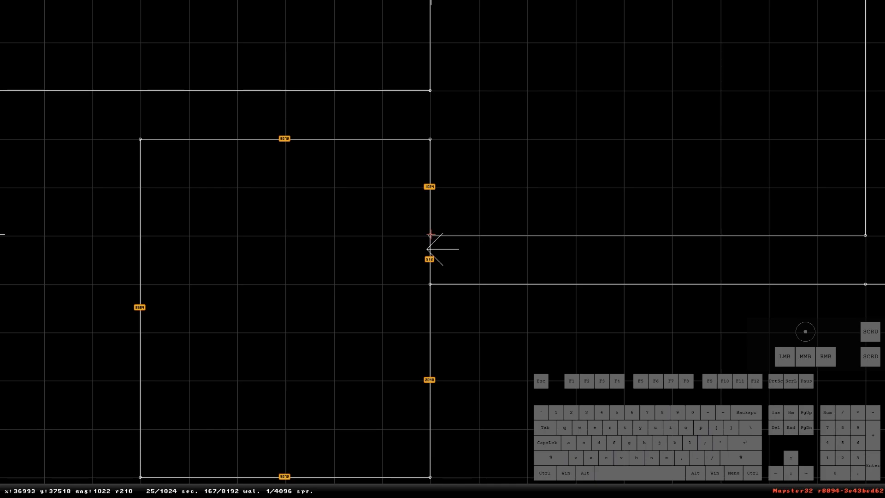
key(space)
Step: Lower the new room's floor to z 6144 and raise its ceiling to z -18432 in the 3D view
right_drag(439, 275, 443, 249)
scroll(442, 249, up, 2)
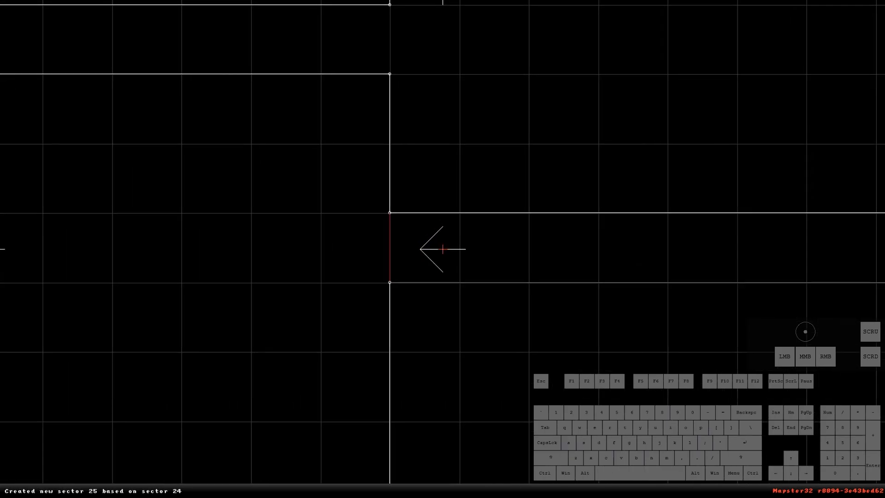
key(KP_Enter)
drag(502, 272, 546, 268)
ctrl+scroll(493, 291, down, 2)
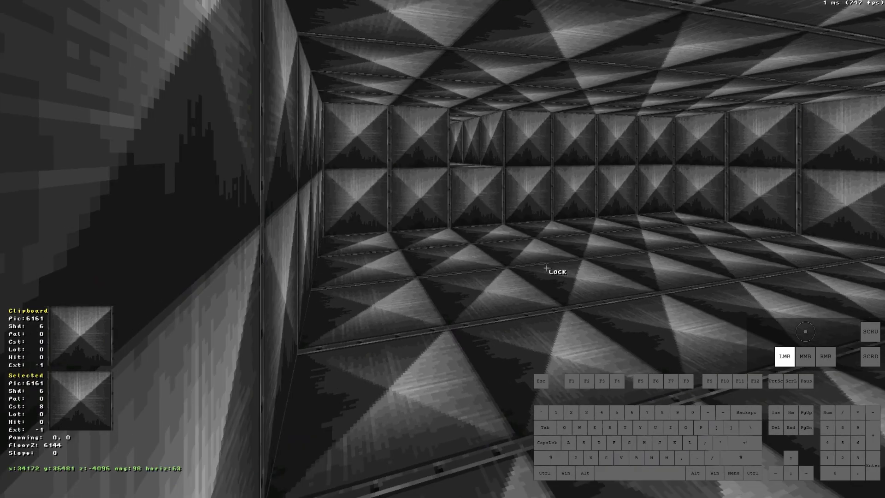
Step: Assign the plaster-and-wood-panel tile 6151 to the room's wall section beside the passage opening
key(v)
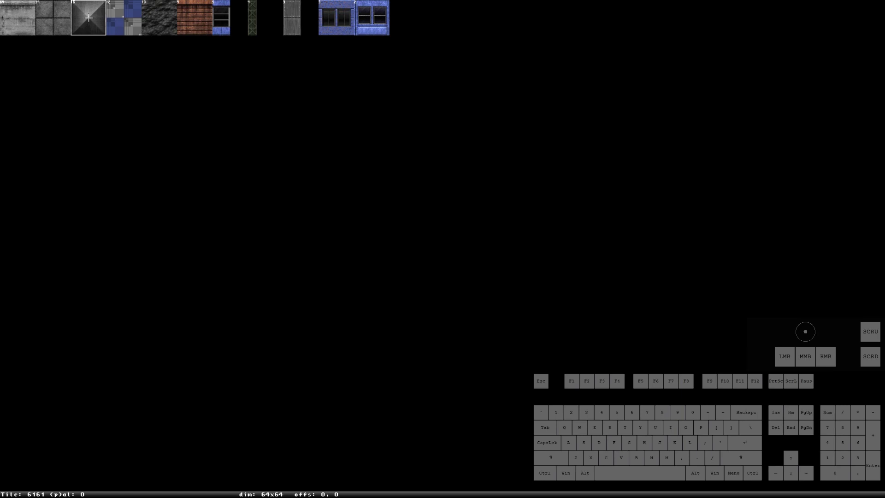
key(Right)
key(Right)
key(Right)
key(v)
key(Down)
key(Down)
key(Up)
key(Up)
key(Left)
key(Left)
key(Down)
key(Down)
key(Down)
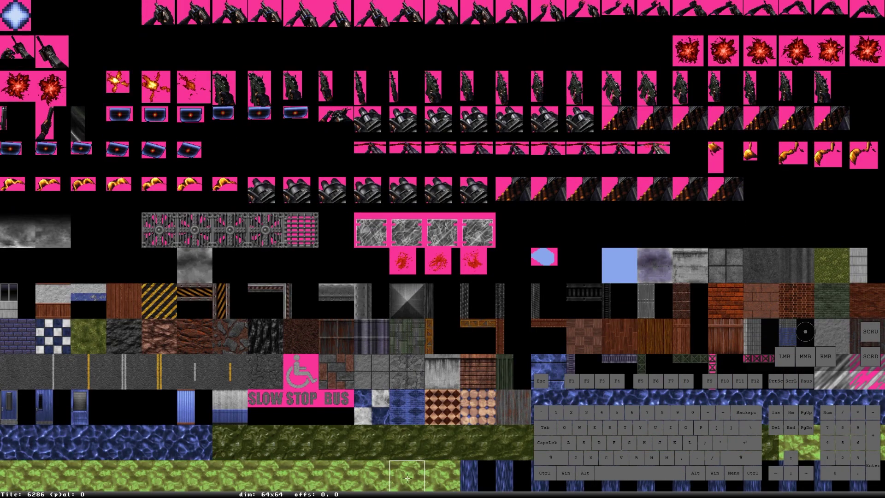
key(Left)
key(Up)
key(Up)
key(Return)
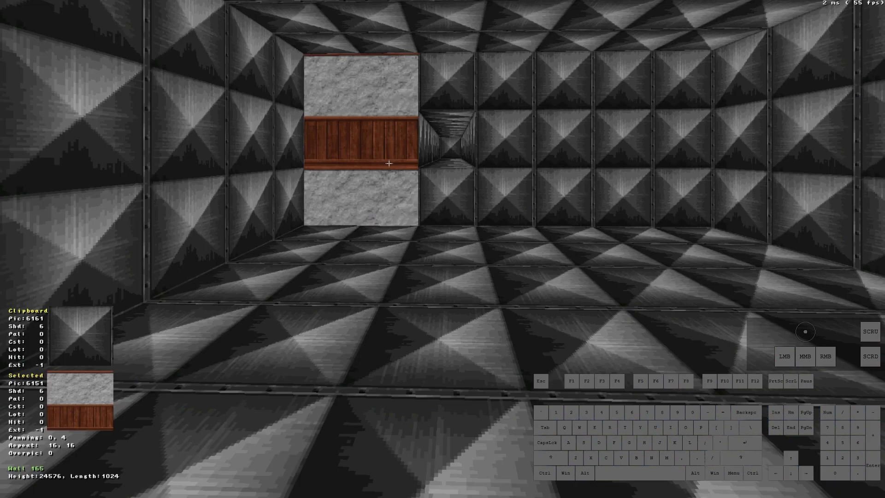
Step: Set the panelled wall's texture panning to 0, 0 and its repeat to 16, 11
key(alt+KP_2)
key(alt+KP_8)
key(KP_8)
key(KP_8)
key(KP_8)
key(KP_8)
key(KP_8)
Step: Copy texture 6151 onto the room's other walls and auto-align them with the first panelled wall
key(Tab)
key(Return)
key(Return)
key(Return)
key(Return)
drag(793, 198, 457, 214)
key(period)
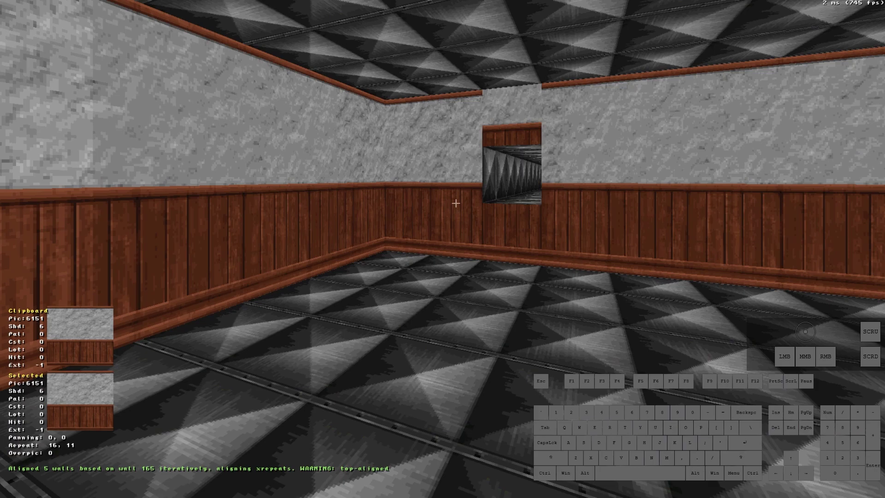
Step: Switch the walls at the opening to bottom orientation and realign the room's wall textures
drag(510, 125, 485, 156)
key(o)
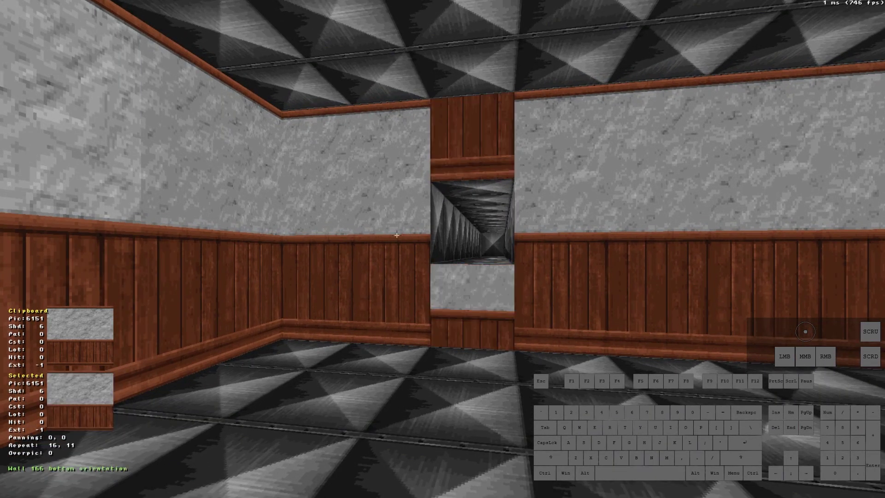
key(period)
key(o)
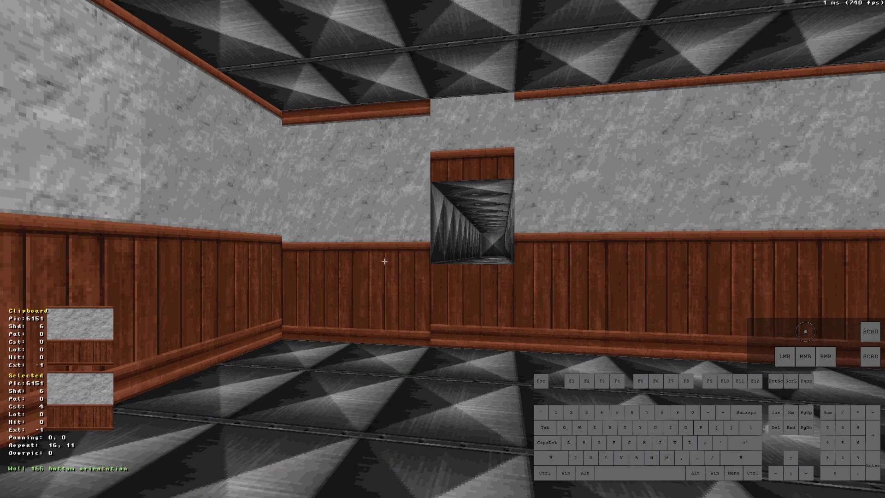
key(period)
Step: Assign the blue-and-white checkered tile to the room's floor
right_drag(395, 236, 389, 245)
drag(390, 244, 405, 304)
key(v)
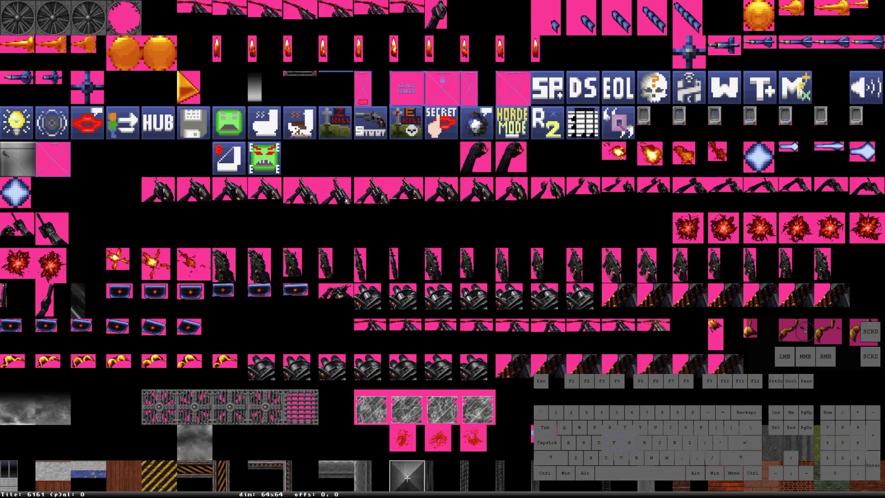
key(Down)
key(Left)
key(Escape)
Step: Assign the wood plank tile 6193 to the room's ceiling and turn on its texture expansion
key(v)
key(Down)
key(Down)
key(Right)
key(Right)
key(Right)
key(Right)
key(Right)
key(Right)
key(Right)
key(Right)
key(Right)
key(Return)
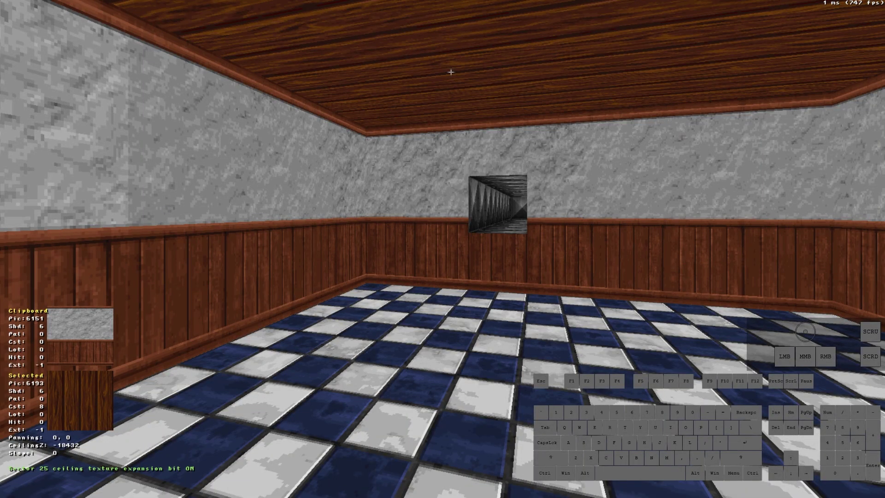
key(alt+KP_Subtract)
key(alt+KP_Subtract)
Step: Highlight the new room's sector in the 2D map and darken its walls to shade 15 in the 3D view
drag(451, 72, 431, 83)
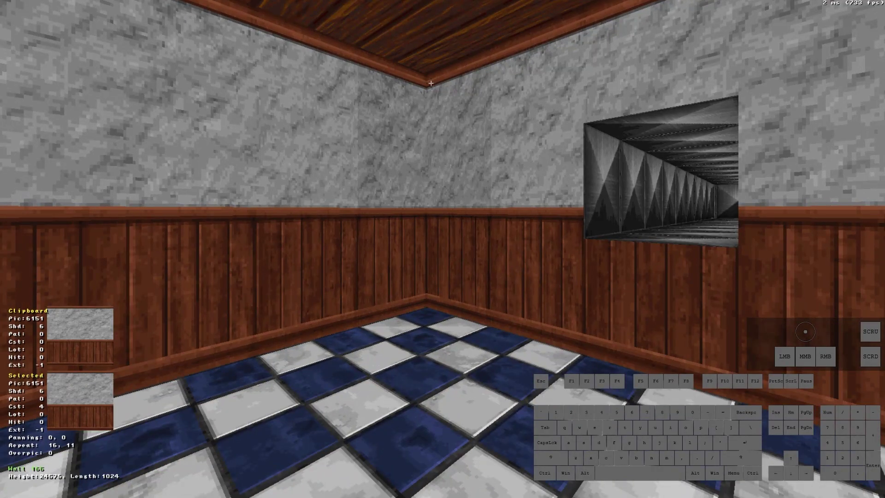
key(KP_Enter)
scroll(421, 140, down, 3)
right_click(449, 245)
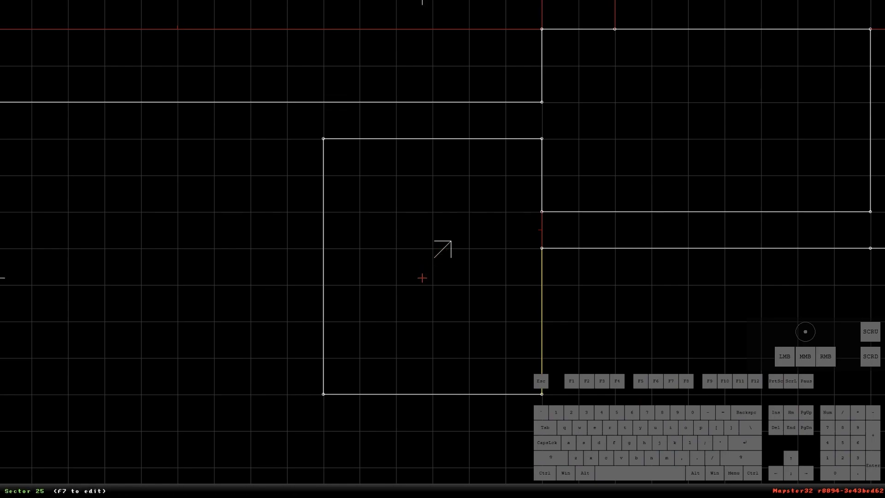
alt+drag(308, 129, 573, 419)
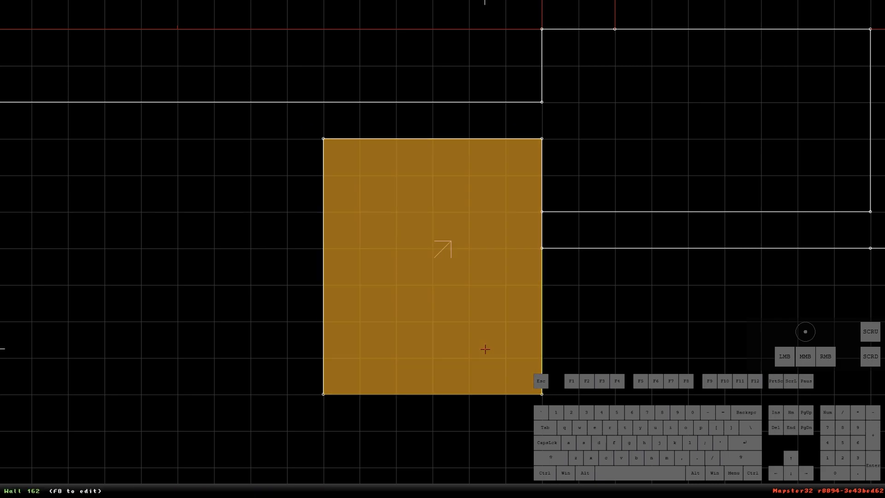
key(KP_Enter)
right_drag(485, 416, 480, 413)
key(KP_Subtract)
key(KP_Subtract)
key(KP_Subtract)
key(KP_Subtract)
key(KP_Subtract)
key(KP_Subtract)
key(KP_Subtract)
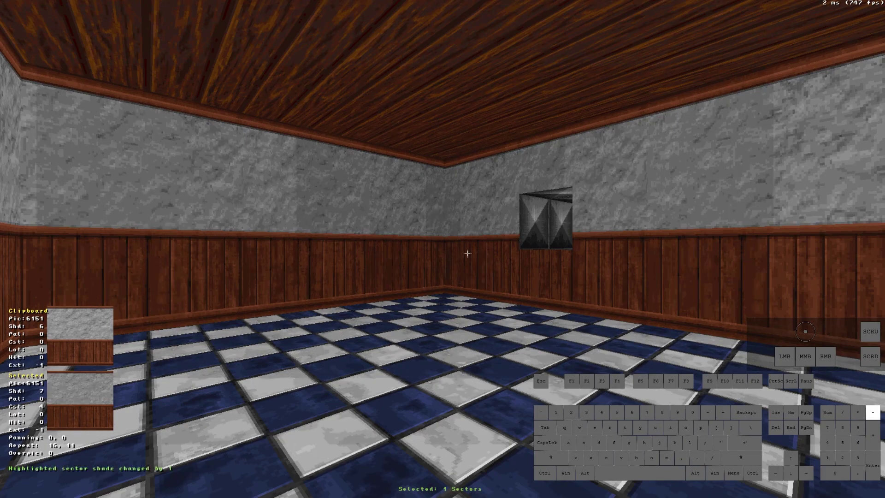
key(KP_Subtract)
key(KP_Subtract)
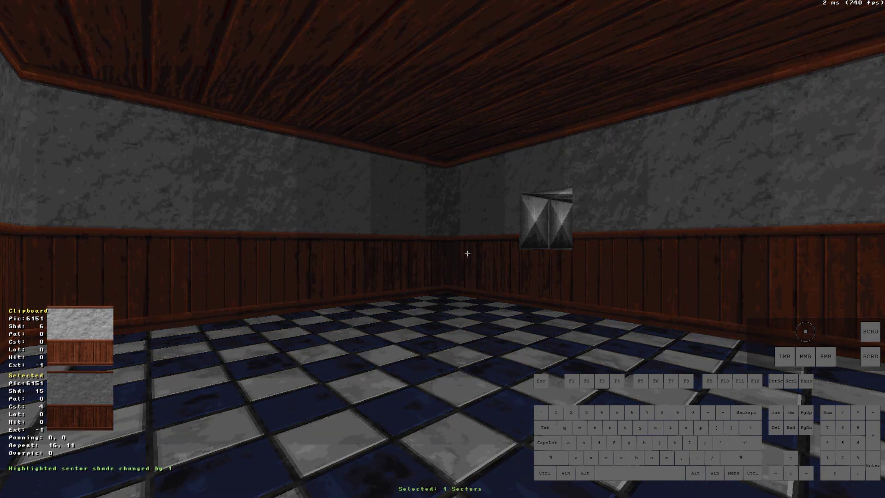
Step: Move the wall point at the vent passage's bend one grid unit along the wall and split the sector diagonally to the inner corner
right_drag(499, 262, 499, 263)
drag(500, 262, 498, 262)
key(KP_Enter)
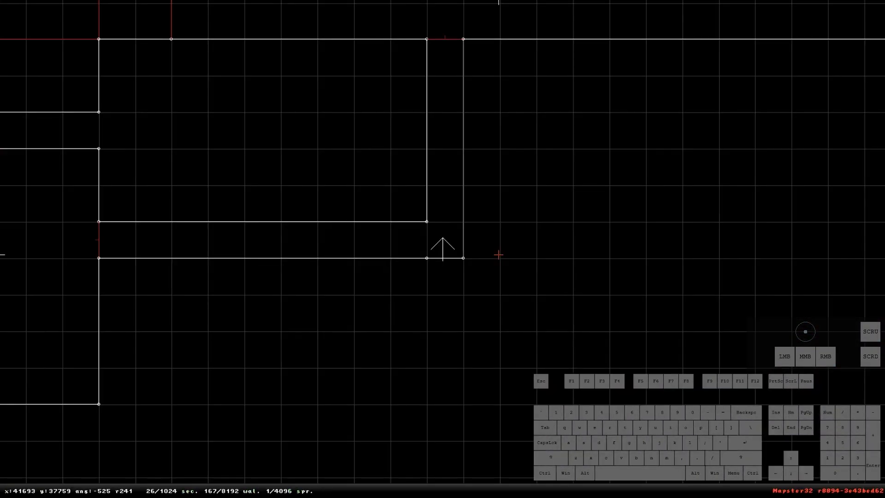
drag(429, 259, 429, 259)
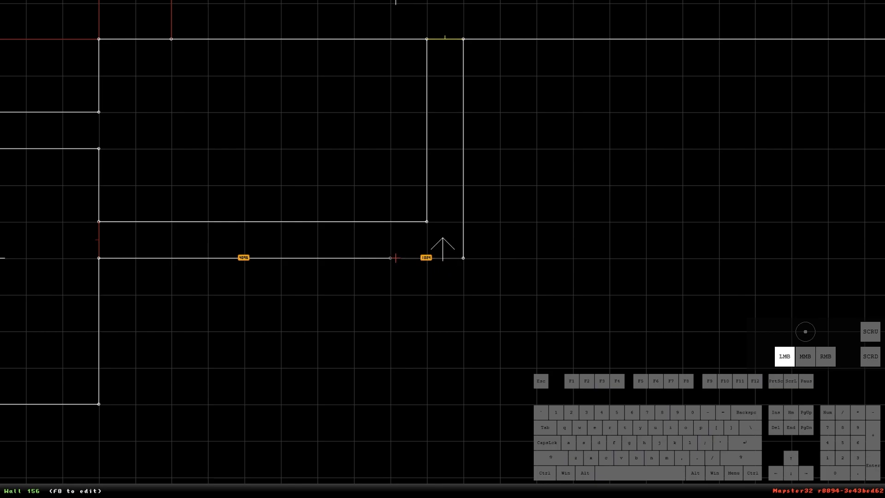
key(space)
key(space)
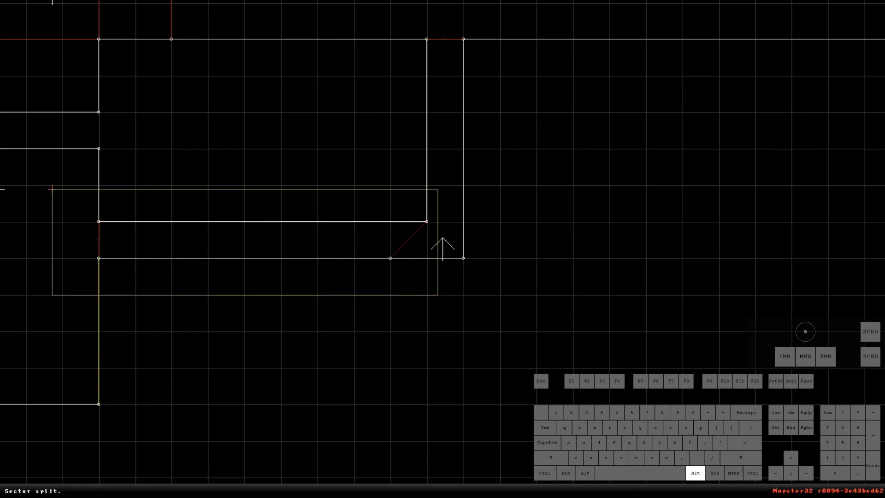
Step: Highlight the vent section leading to the checkered room and darken its surfaces to shade 13
key(alt)
right_click(32, 264)
key(KP_Enter)
right_drag(453, 293, 430, 243)
key(KP_Subtract)
key(KP_Subtract)
key(KP_Subtract)
key(KP_Subtract)
key(KP_Subtract)
key(KP_Subtract)
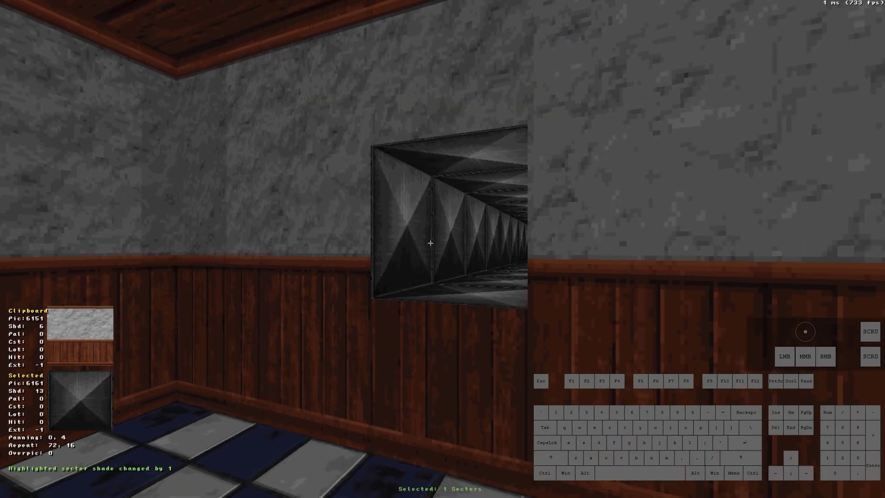
Step: Place a sprite on the tunnel's concrete wall at the vent opening and assign it the slatted grate tile 6490
drag(430, 242, 429, 239)
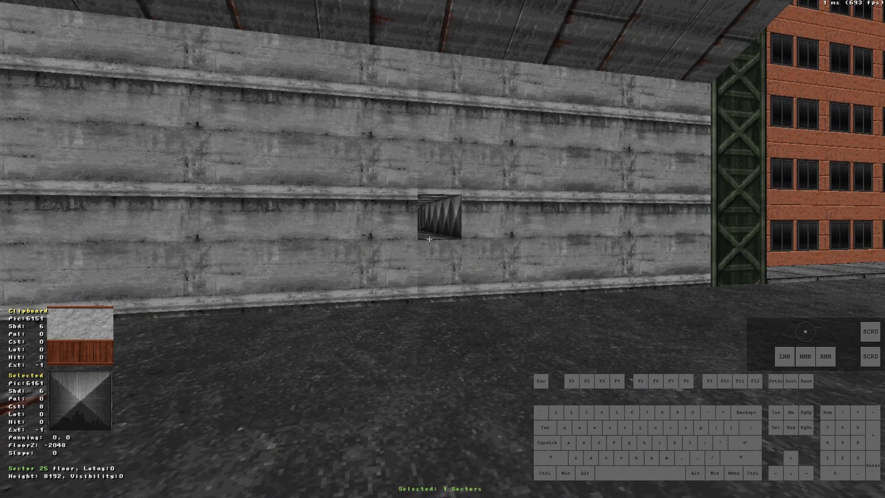
key(KP_Enter)
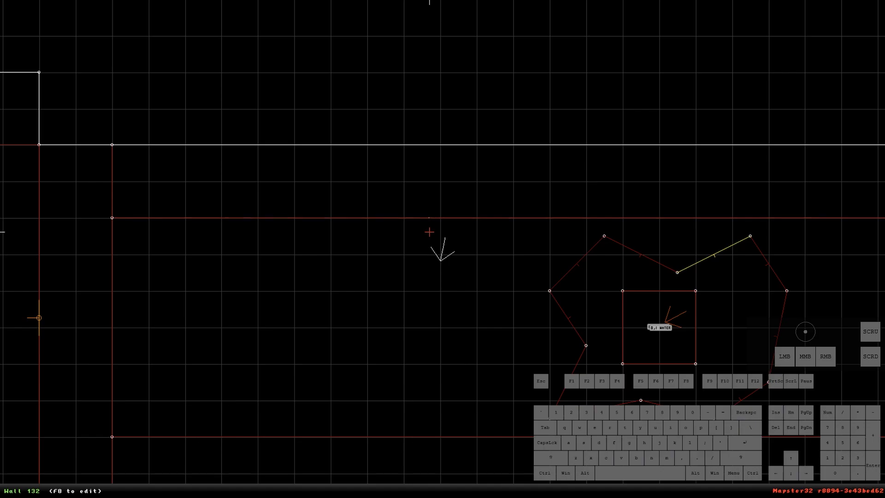
key(KP_Enter)
drag(429, 276, 440, 300)
key(s)
key(v)
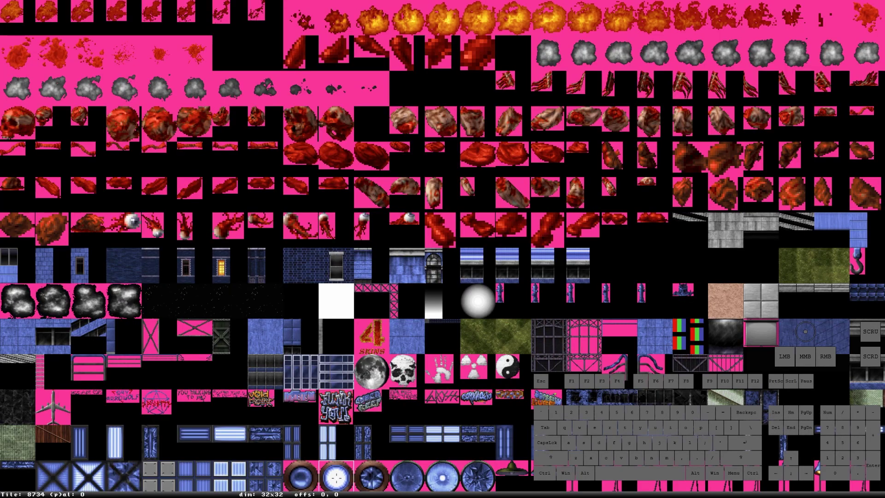
key(w)
key(Down)
key(Down)
key(Down)
key(Down)
key(Down)
key(Down)
key(Down)
key(Down)
key(Down)
key(Down)
key(Down)
key(Down)
key(Down)
key(Down)
key(Down)
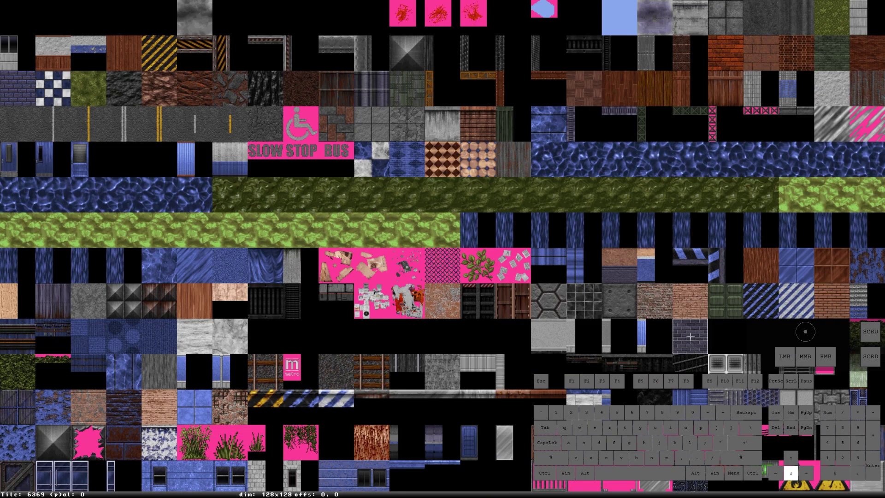
key(Left)
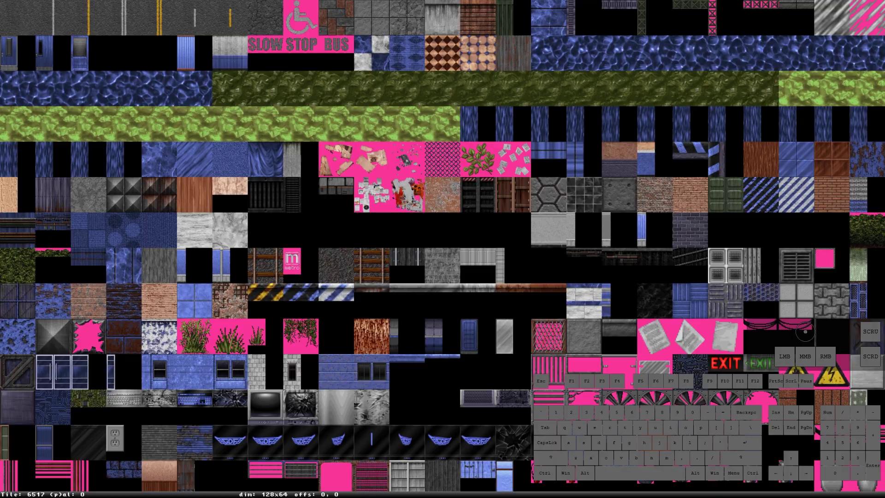
key(Return)
key(Up)
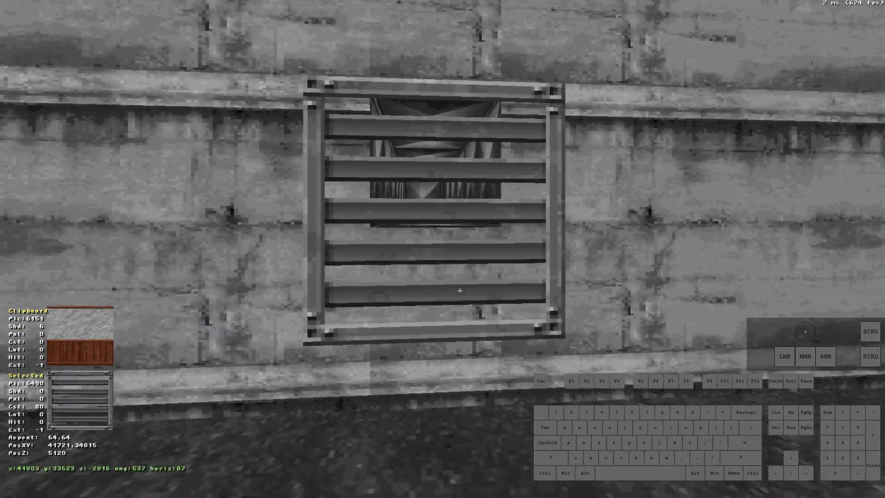
Step: Resize the grate sprite to repeat 34, 32 and raise it to z -2048 so it covers the vent opening
key(KP_4)
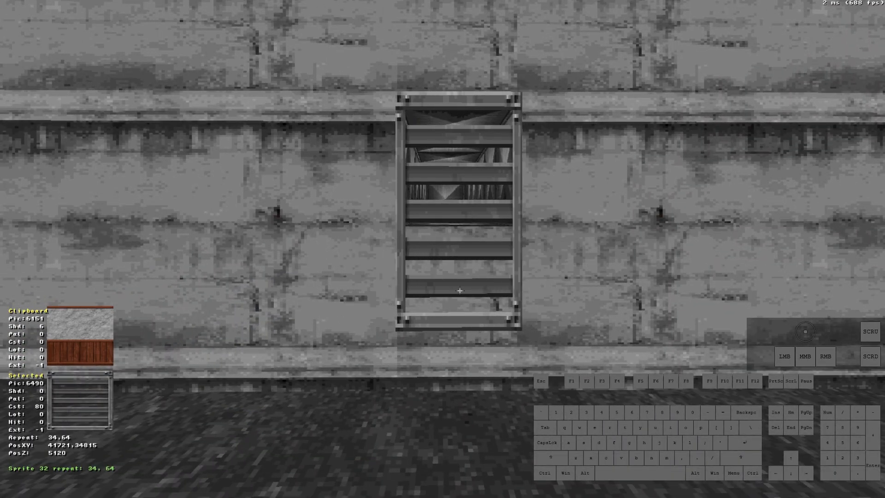
key(KP_8)
key(KP_8)
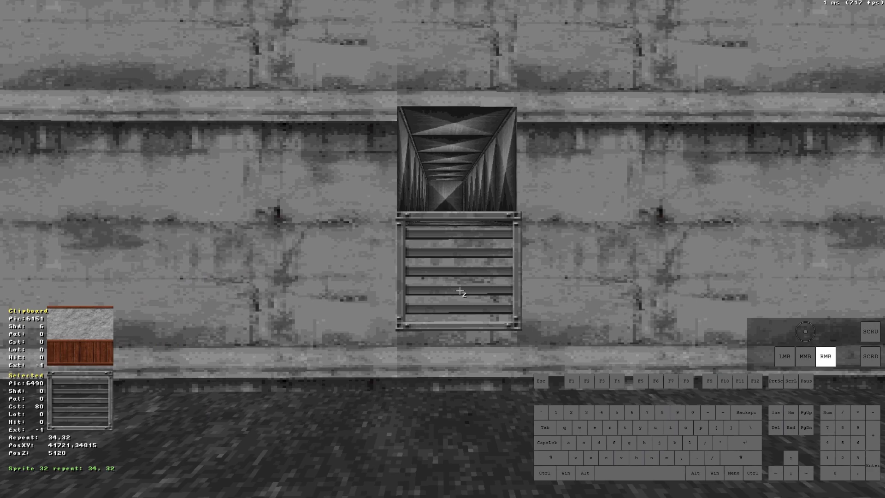
scroll(460, 292, up, 7)
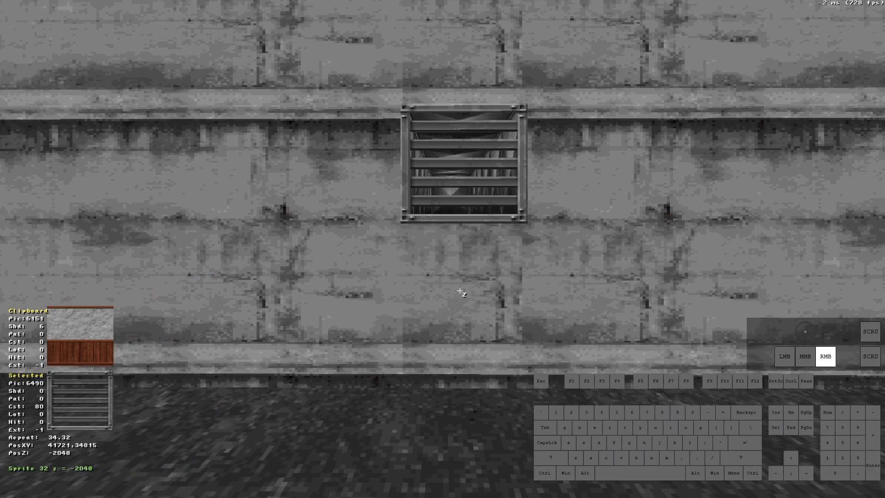
Step: Turn on the blocking and hitscan sensitivity bits for the grate sprite
drag(496, 292, 498, 292)
right_drag(498, 293, 498, 293)
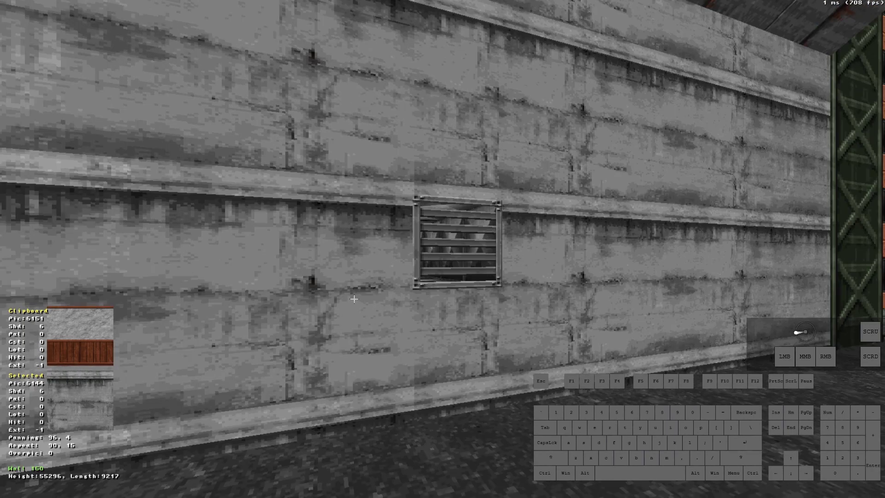
drag(374, 296, 374, 297)
right_drag(373, 297, 374, 297)
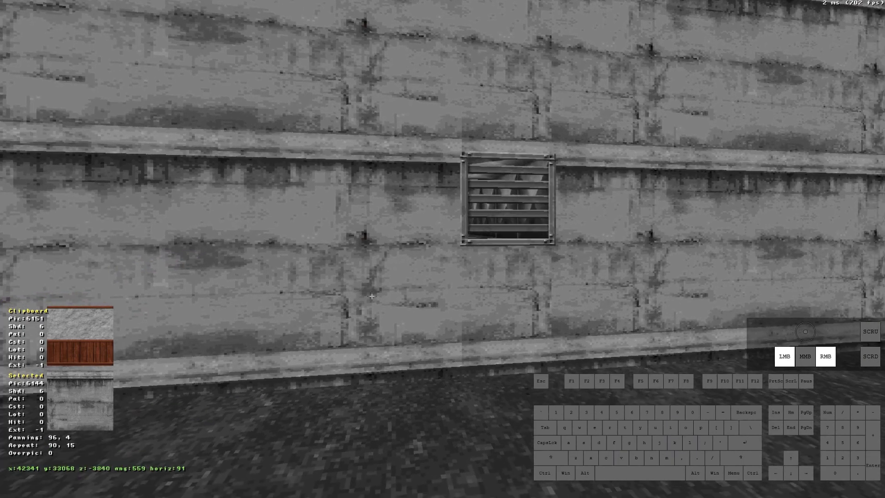
drag(375, 297, 375, 298)
right_drag(374, 297, 375, 298)
drag(375, 297, 376, 297)
key(b)
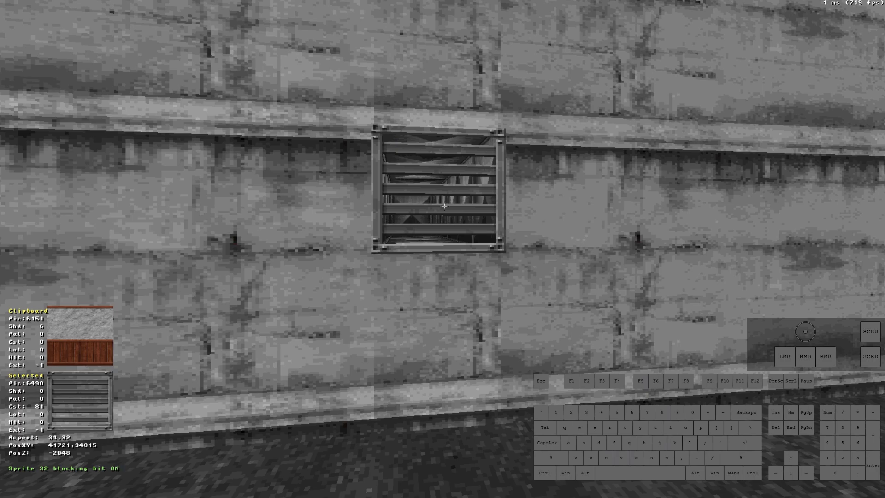
key(ctrl)
key(ctrl+h)
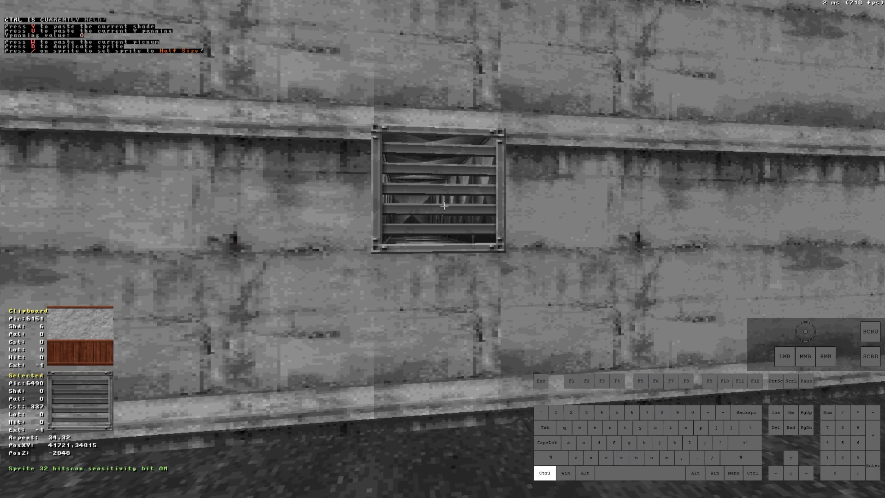
Step: Examine how the grate sprite sits against the vent opening in the 3D view and close up in the 2D map
right_drag(461, 233, 461, 233)
drag(460, 232, 460, 233)
right_drag(460, 233, 460, 233)
drag(460, 233, 460, 232)
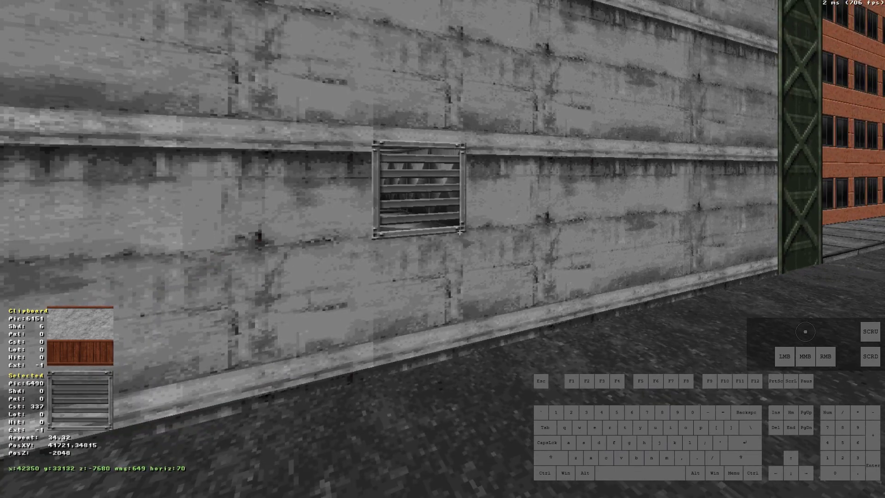
key(KP_Enter)
key(a)
right_drag(442, 249, 443, 248)
key(a)
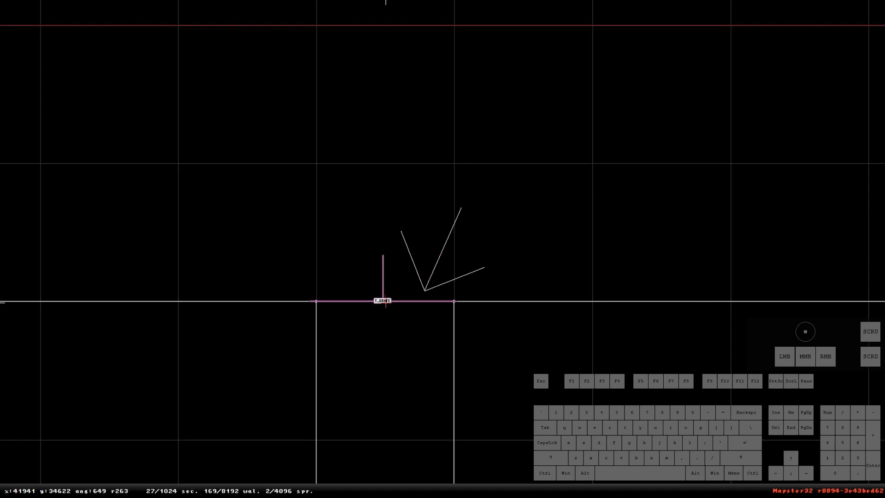
key(KP_Enter)
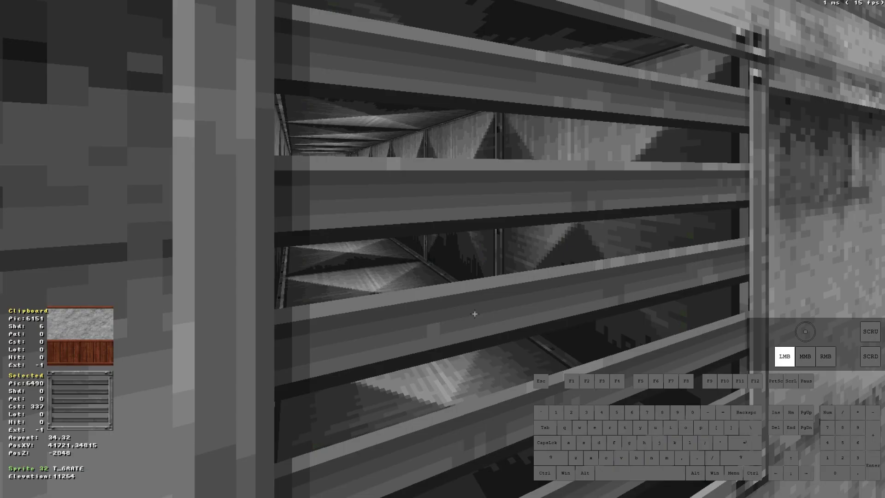
scroll(474, 314, down, 4)
right_drag(414, 274, 414, 274)
drag(415, 273, 414, 273)
right_drag(414, 274, 442, 249)
Step: Refine the 2D grid and move the room's street-side wall points closer to the building façade, leaving a gap of 256 units
key(KP_Enter)
key(a)
key(Shift_R)
drag(460, 317, 367, 312)
right_click(592, 176)
key(a)
key(g)
right_drag(442, 249, 442, 249)
key(Shift_R)
drag(258, 200, 259, 178)
Step: Insert points on the façade and room walls and draw a 1024 by 256 connecting sector between them
key(Insert)
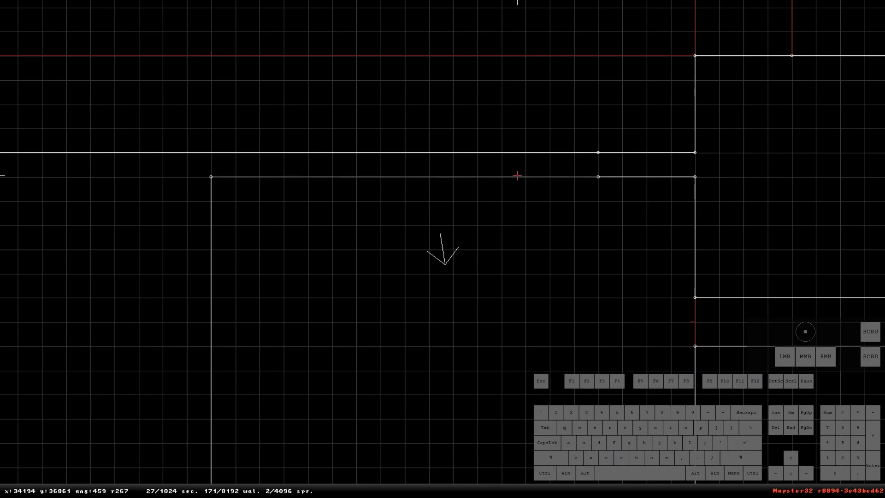
key(Insert)
key(Insert)
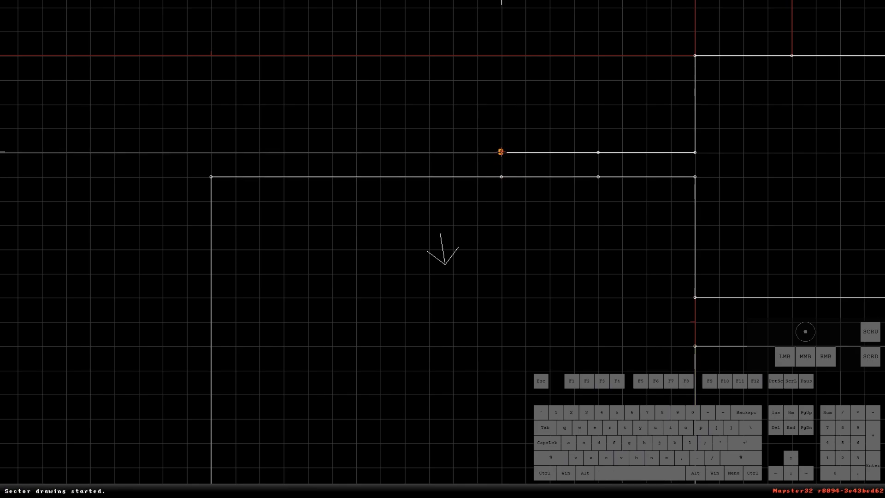
key(space)
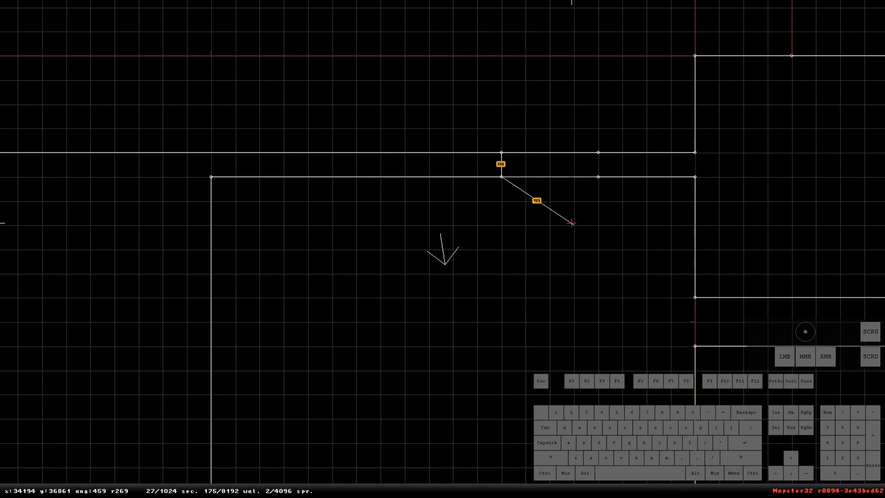
key(space)
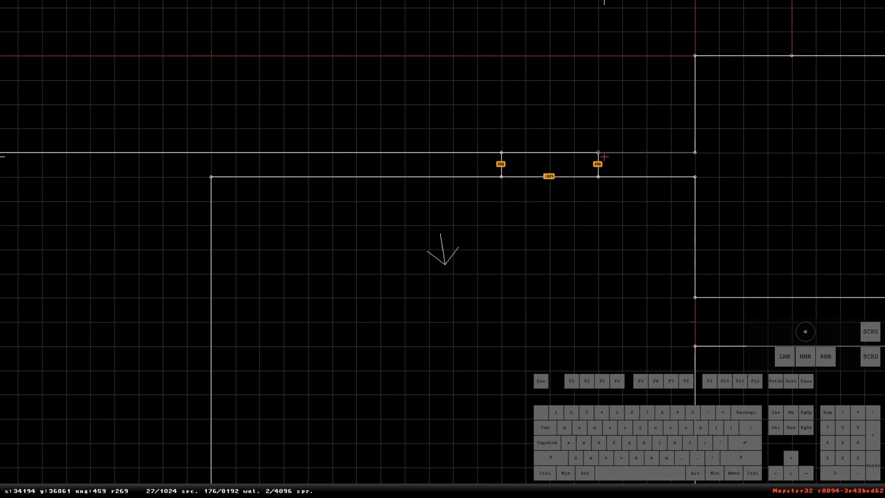
key(space)
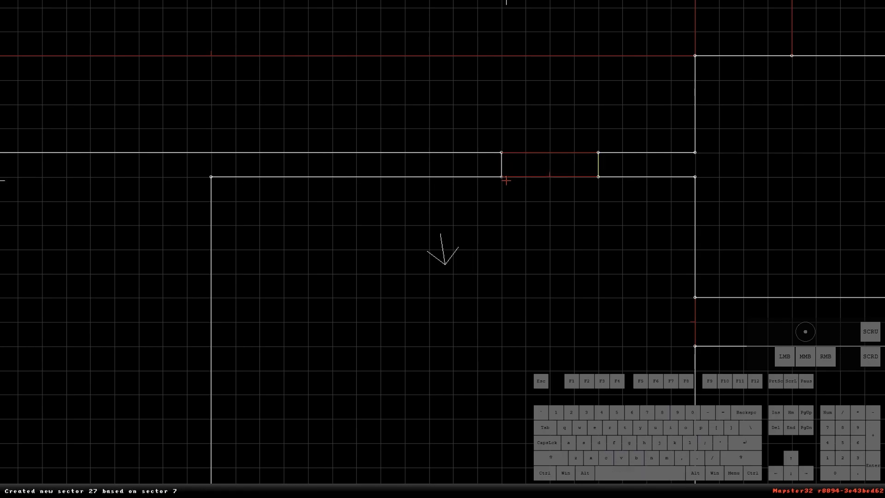
Step: Raise the new connecting sector's floor level with the room's floor and lower its ceiling
right_drag(555, 245, 541, 113)
key(KP_Enter)
drag(450, 299, 441, 285)
drag(427, 320, 420, 343)
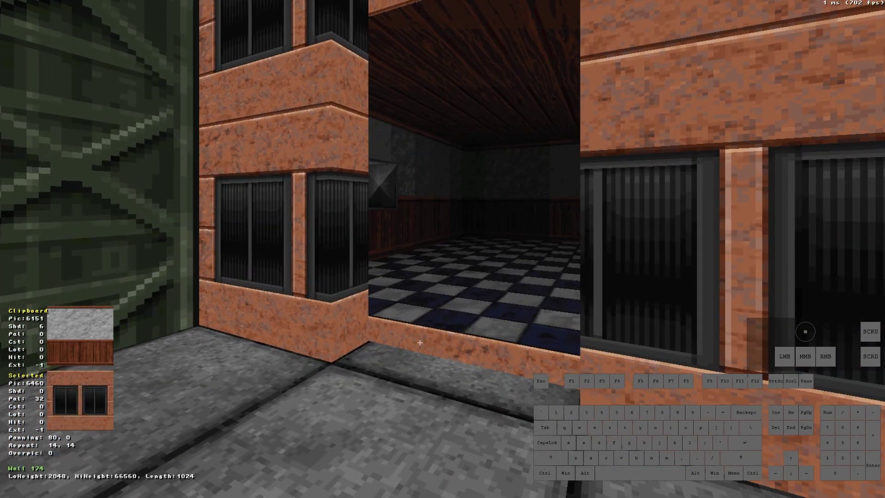
right_click(384, 355)
ctrl+scroll(385, 356, up, 1)
right_click(364, 247)
ctrl+scroll(363, 247, up, 10)
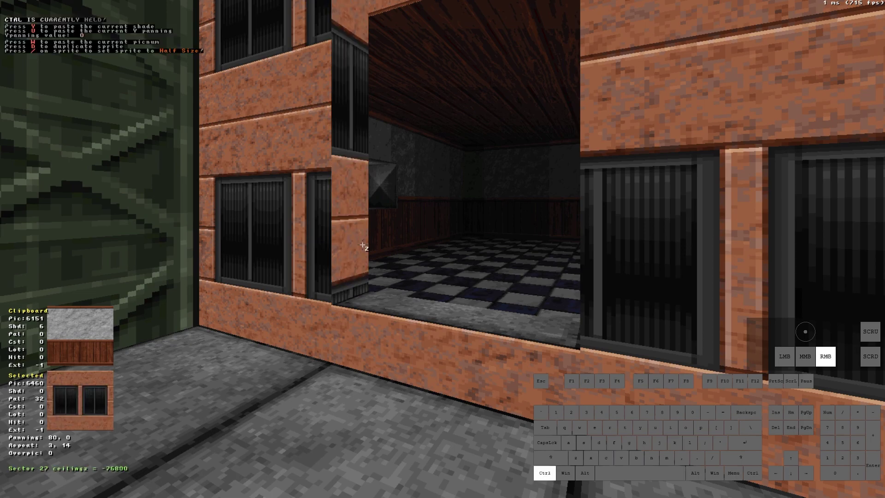
Step: Toggle parallax on the opening's ceiling and bring it down to the top of the neighbouring façade windows
mouse_move(363, 245)
mouse_down()
mouse_move(352, 245)
mouse_move(308, 199)
mouse_move(415, 279)
mouse_move(408, 273)
mouse_up()
key(p)
right_click(349, 245)
scroll(348, 245, down, 1)
Step: Shift the opening's corner points sideways in the 2D map and realign the orange façade's window texture across its walls
key(period)
key(KP_Enter)
key(Shift_R)
drag(481, 324, 455, 324)
key(KP_Enter)
drag(449, 252, 405, 247)
key(KP_6)
key(ctrl+shift+period)
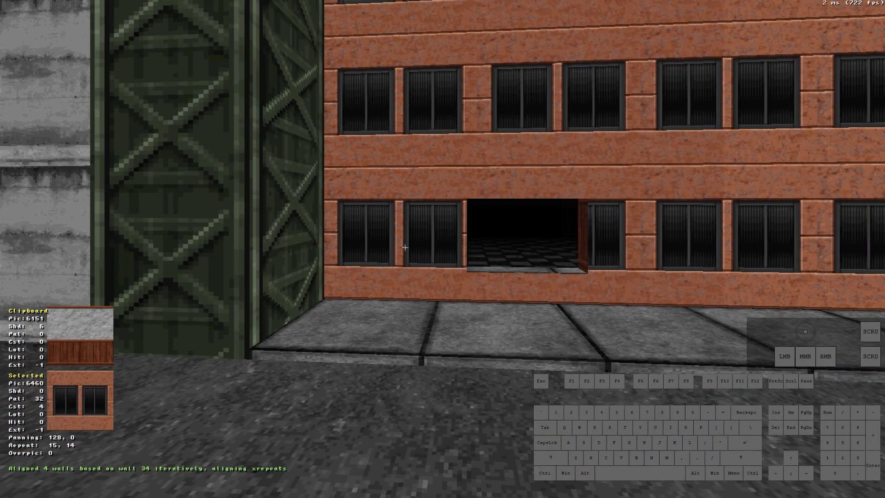
mouse_move(405, 248)
mouse_down()
mouse_move(415, 250)
mouse_move(413, 236)
mouse_move(409, 245)
mouse_up()
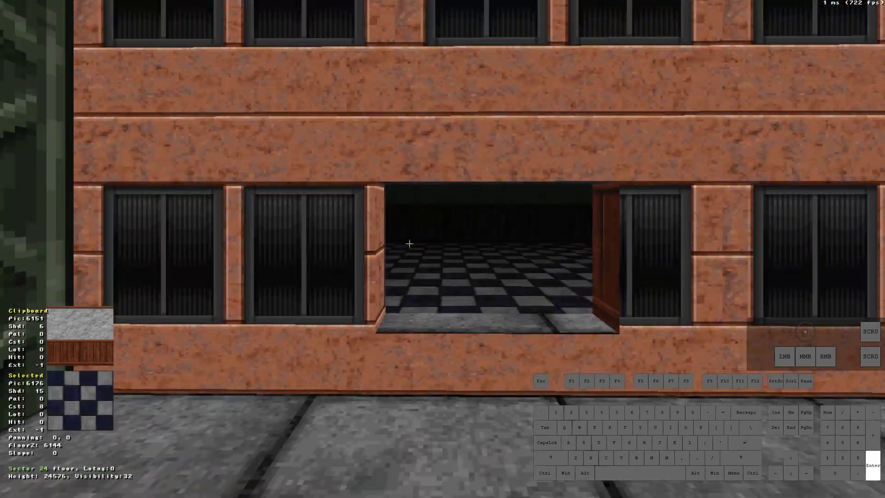
Step: Reposition the highlighted opening points once more and auto-align the façade walls from the wall beside the opening
key(KP_Enter)
key(Shift_R)
drag(470, 405, 460, 490)
key(KP_Enter)
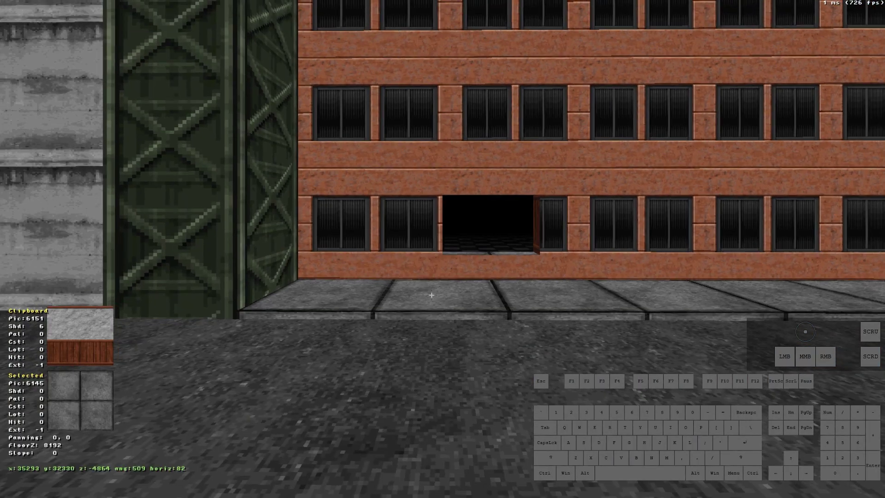
right_drag(433, 297, 441, 247)
key(period)
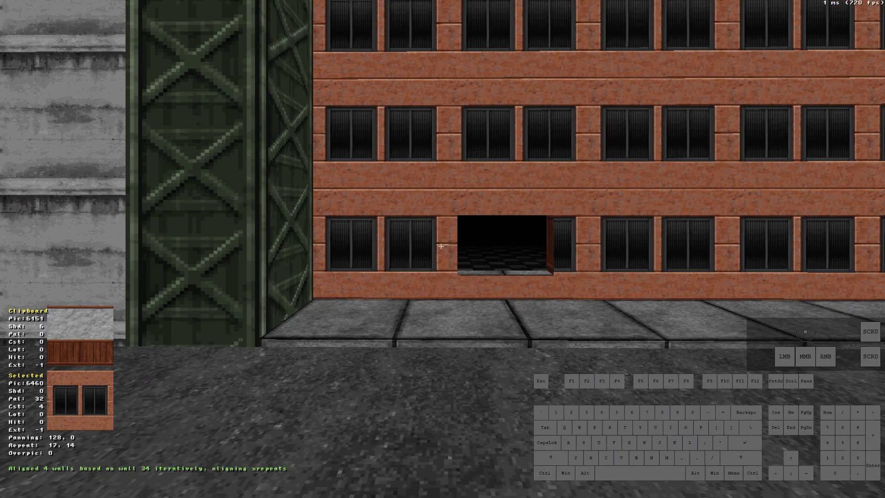
Step: Lower the room's floor inside, then adjust the panelled walls' vertical texture repeat and realign them
drag(442, 247, 485, 263)
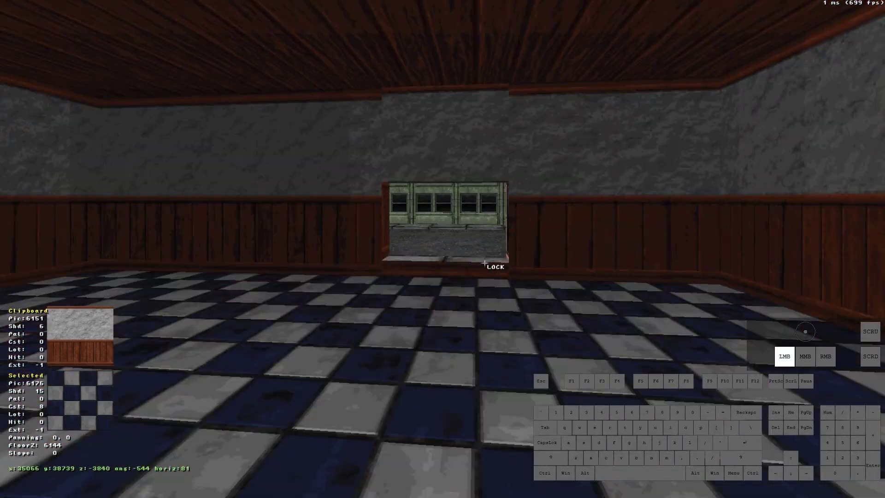
right_drag(579, 324, 580, 324)
scroll(518, 332, down, 2)
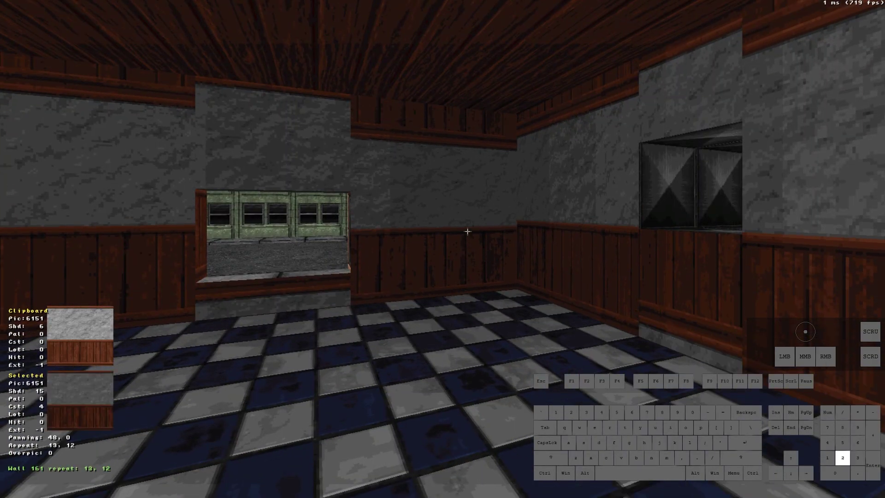
key(KP_8)
key(ctrl+alt+period)
Step: Assign the grey metal frame tile 8634 to the inner side wall of the window opening
key(Caps_Lock)
mouse_move(467, 232)
mouse_down()
mouse_move(487, 254)
mouse_move(408, 233)
mouse_move(456, 232)
mouse_up()
key(v)
key(Down)
key(Down)
key(Down)
key(Down)
key(Down)
key(Down)
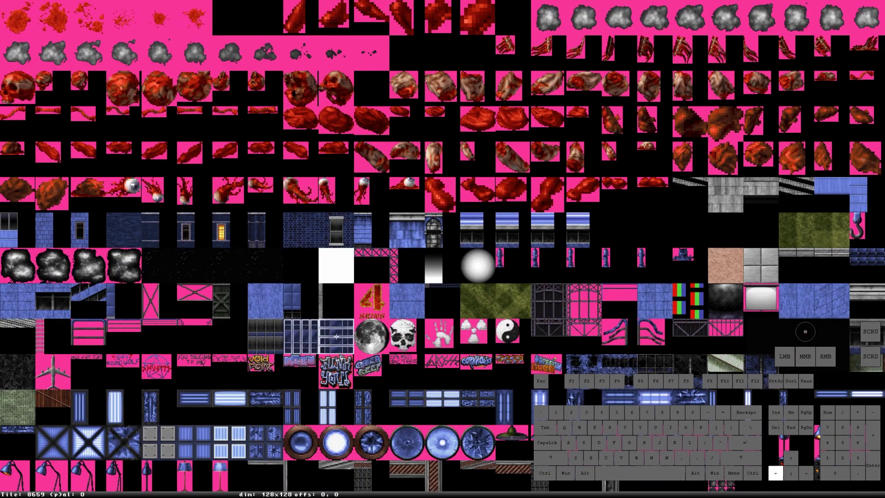
key(Return)
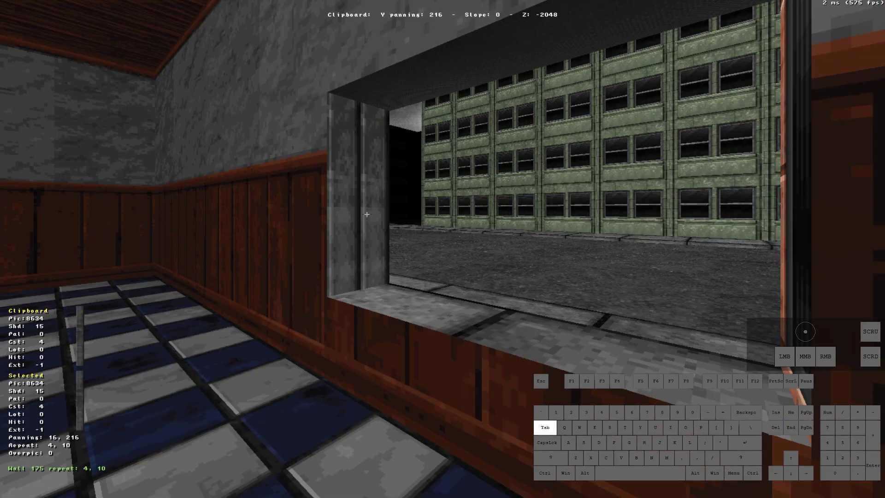
Step: Apply frame tile 8634 to the window opening's sill and overhead surface, with texture expansion enabled
key(Right)
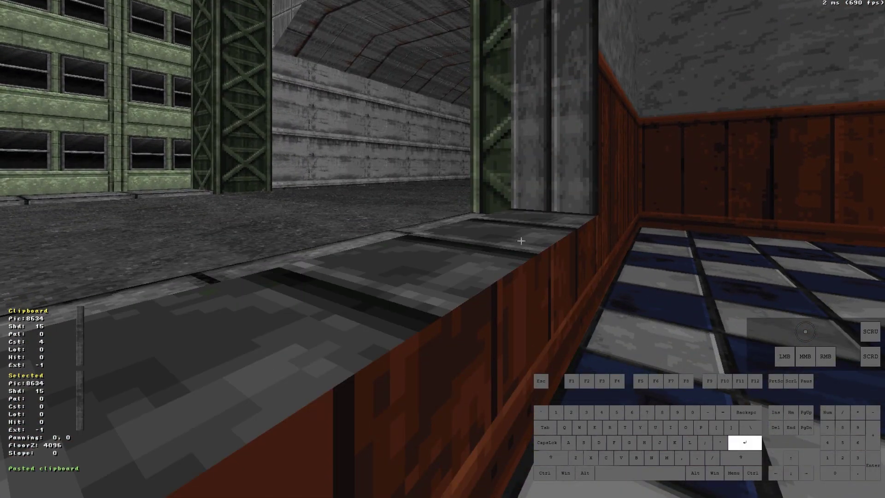
right_drag(521, 240, 519, 237)
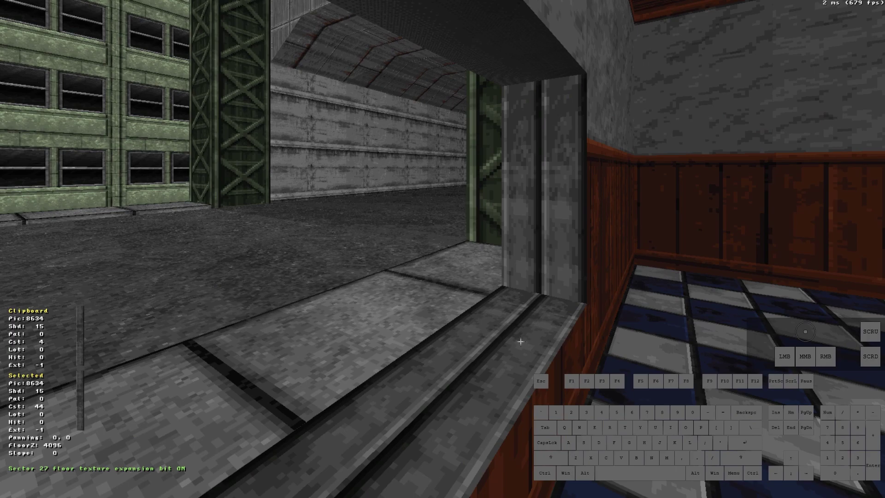
key(Tab)
right_drag(521, 341, 519, 336)
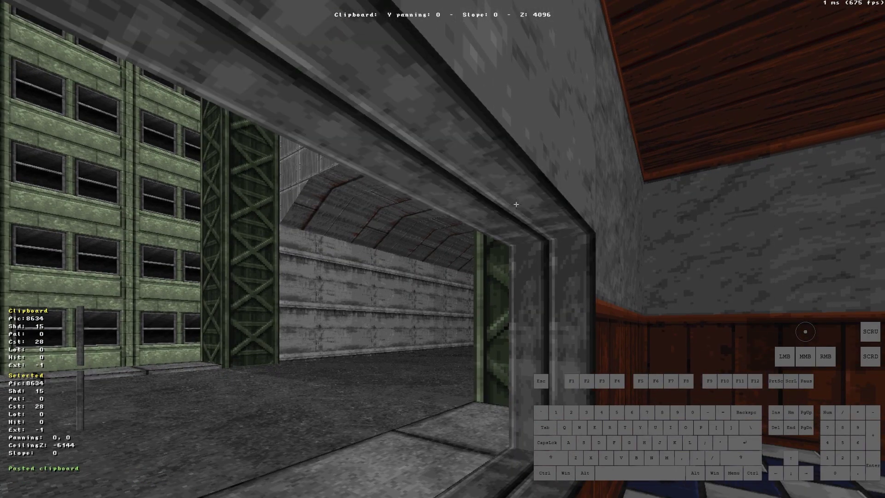
right_drag(528, 231, 526, 222)
Step: Make the window's glass pane blocking and hitscan-sensitive
drag(526, 222, 511, 220)
drag(499, 298, 500, 298)
right_drag(500, 299, 500, 298)
drag(500, 298, 500, 298)
right_drag(500, 298, 500, 298)
drag(500, 298, 501, 293)
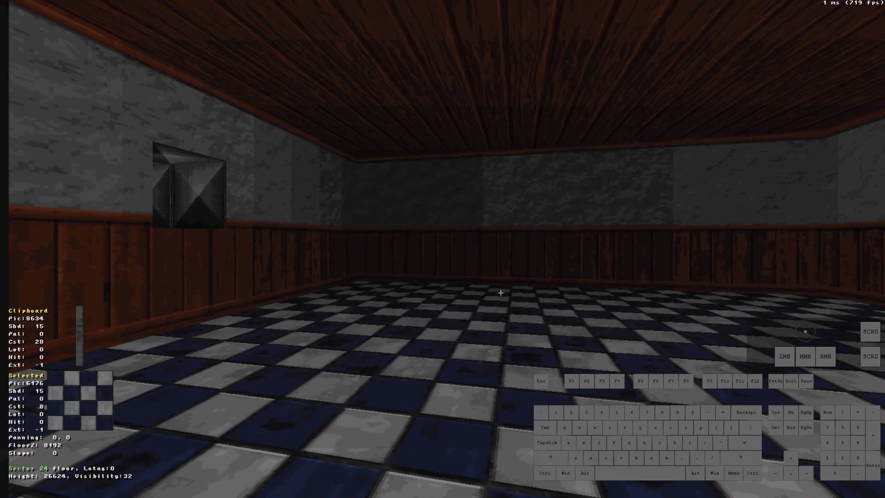
key(KP_Enter)
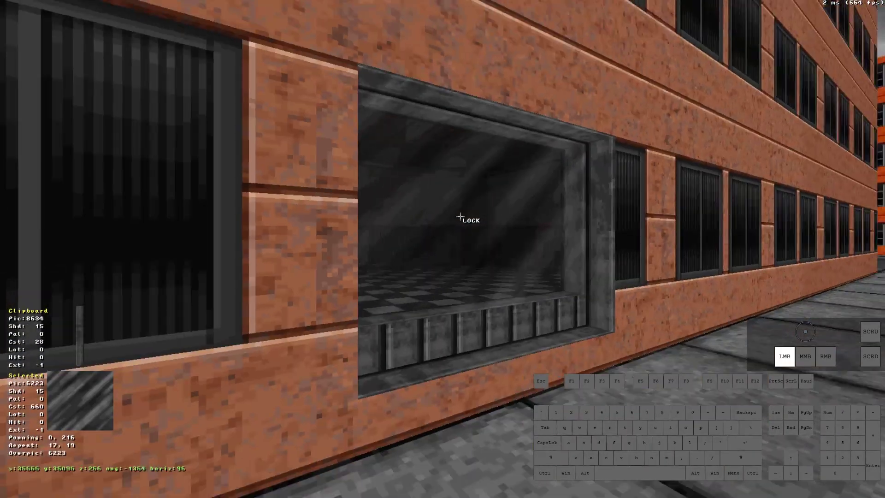
right_drag(460, 216, 474, 242)
key(b)
key(ctrl+h)
drag(475, 242, 474, 239)
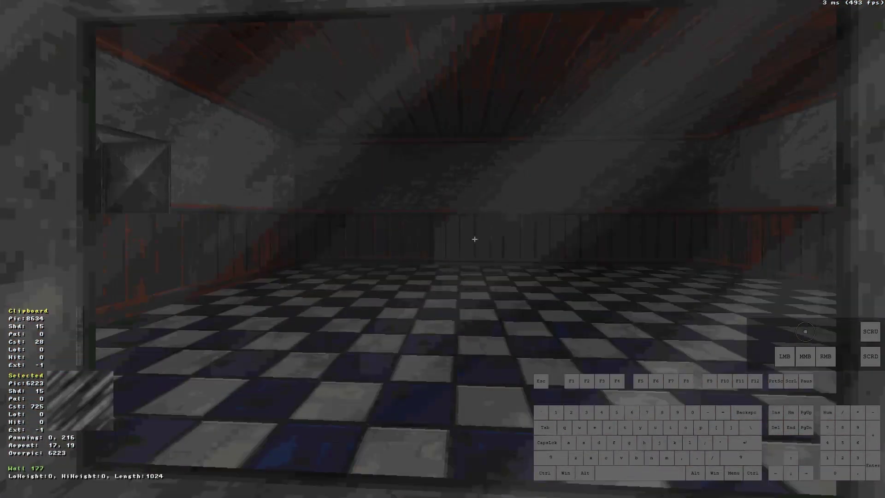
Step: On the 256-unit grid, insert two points 1024 units apart on both the outer and inner walls beside the window
key(KP_Enter)
key(z)
right_click(395, 304)
key(a)
key(shift+g)
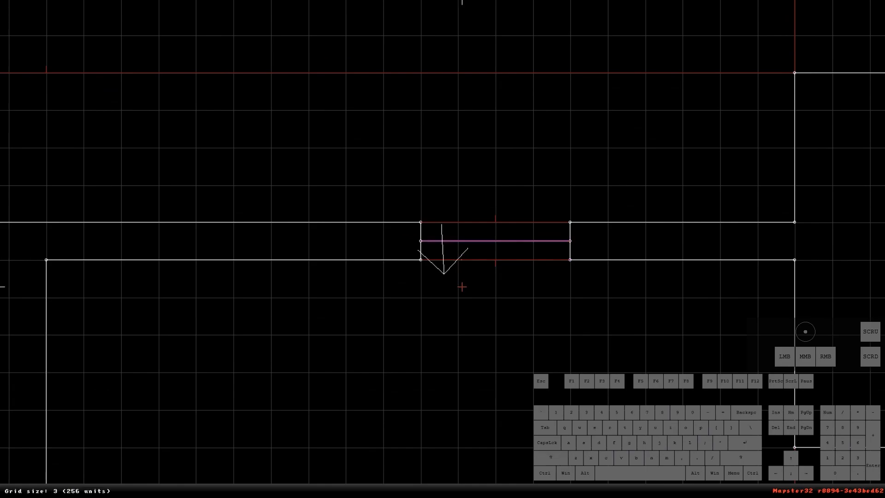
right_click(447, 298)
scroll(443, 249, down, 4)
right_click(392, 235)
scroll(443, 249, up, 4)
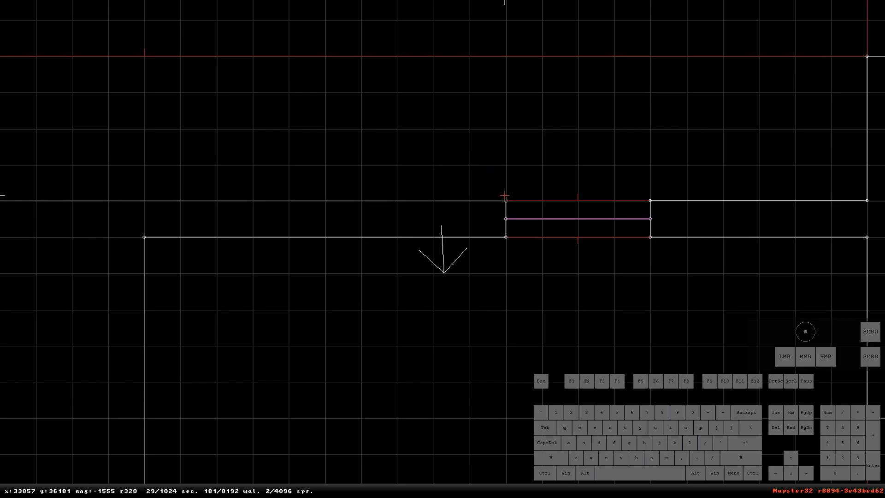
click(506, 200)
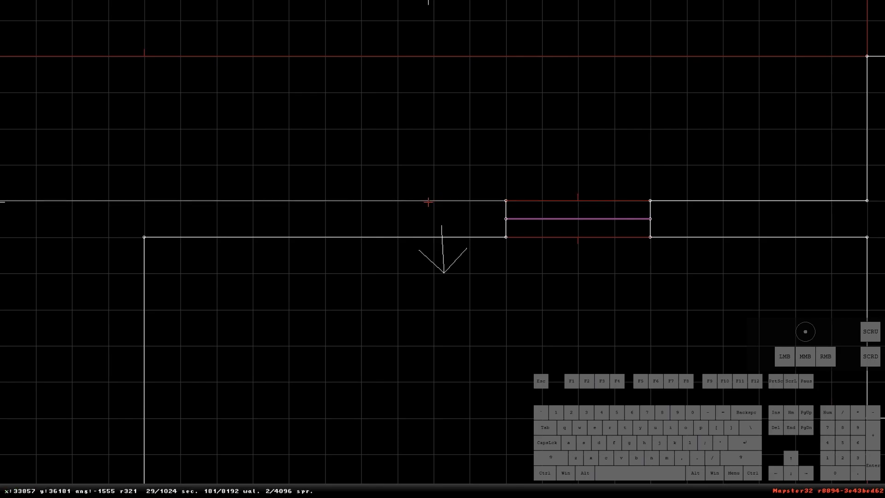
key(Insert)
click(291, 203)
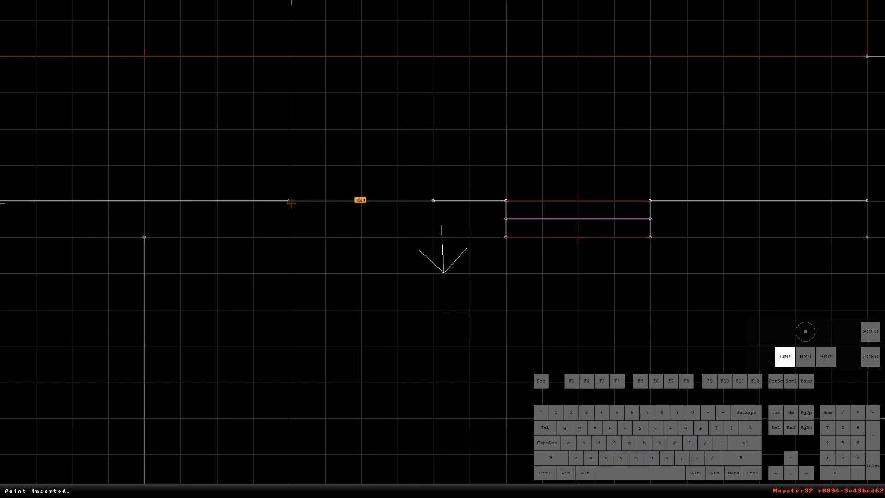
key(Insert)
key(Insert)
right_drag(448, 264, 443, 157)
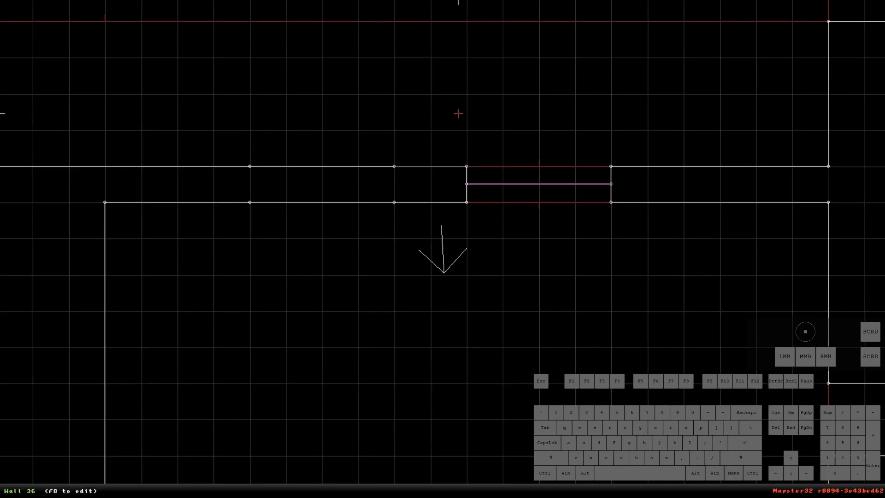
Step: Duplicate the window's two sectors and fit the copy between the newly inserted wall points as a second window
key(Alt_R)
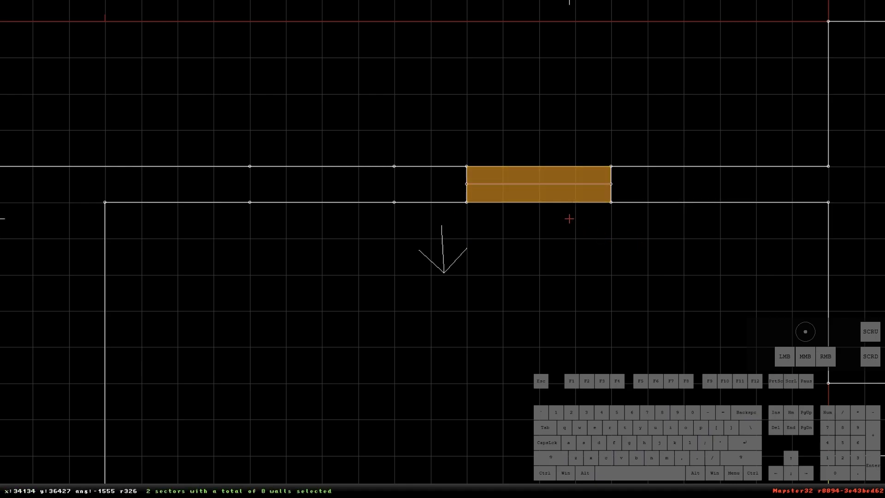
key(Insert)
drag(519, 186, 564, 155)
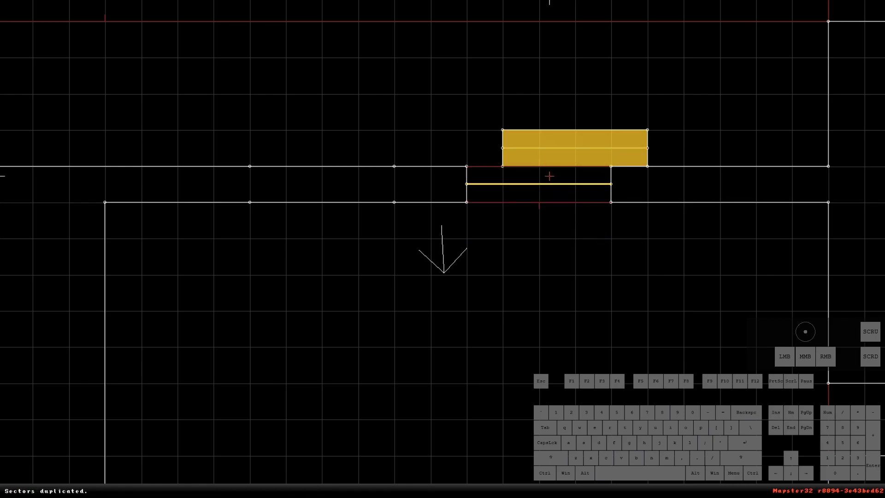
click(580, 149)
drag(580, 148, 359, 134)
drag(335, 140, 346, 180)
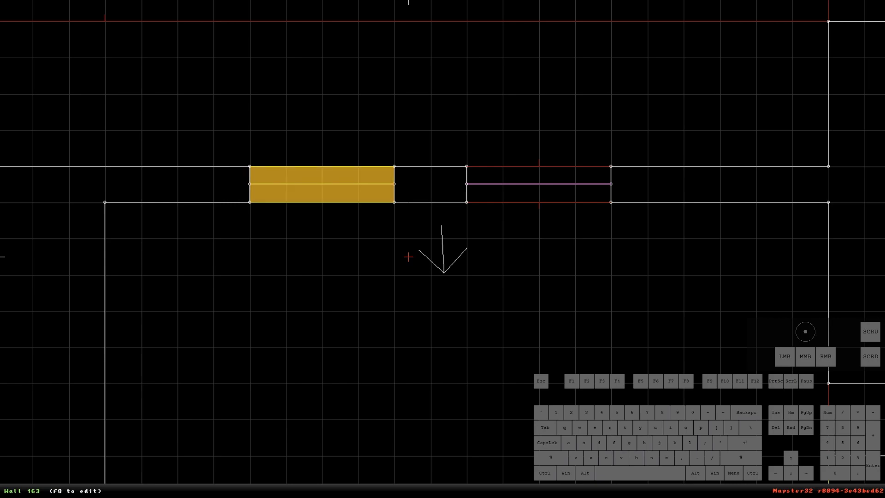
key(alt)
Step: Auto-align the orange façade's window texture across the walls around both window openings
right_click(367, 53)
key(KP_Enter)
key(period)
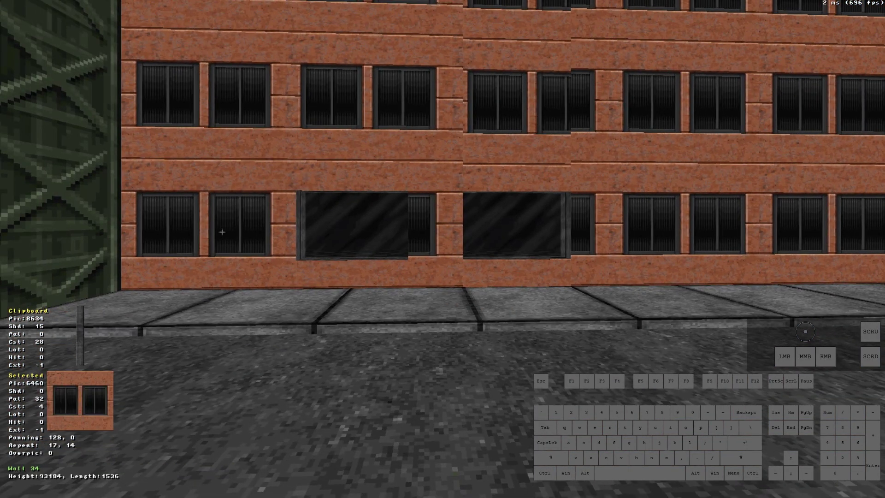
right_drag(446, 251, 437, 217)
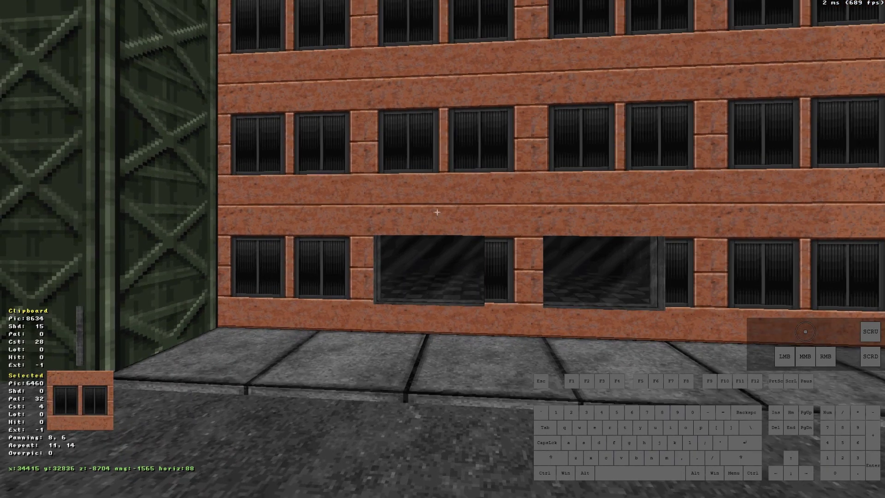
key(KP_4)
drag(451, 217, 455, 208)
Step: Shift the window openings' side points in the 2D map to widen them, then realign the façade texture
key(KP_Enter)
key(shift)
drag(440, 362, 403, 362)
key(shift)
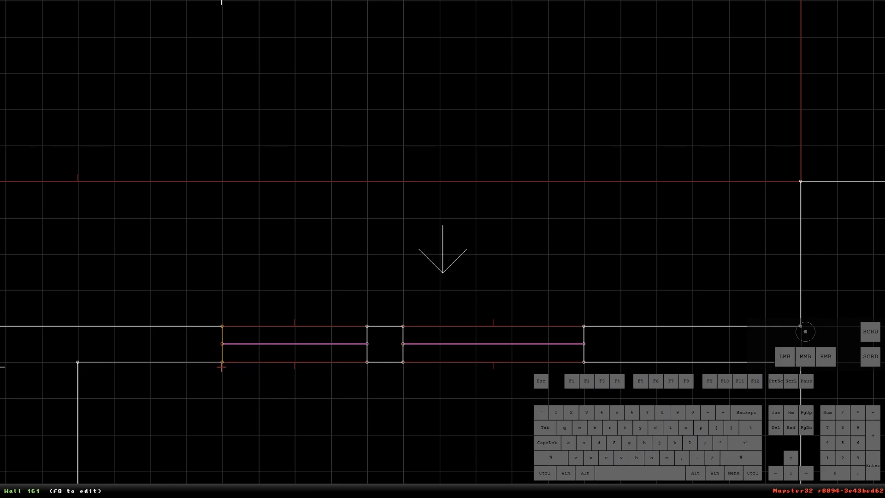
key(KP_Enter)
key(period)
drag(227, 277, 294, 299)
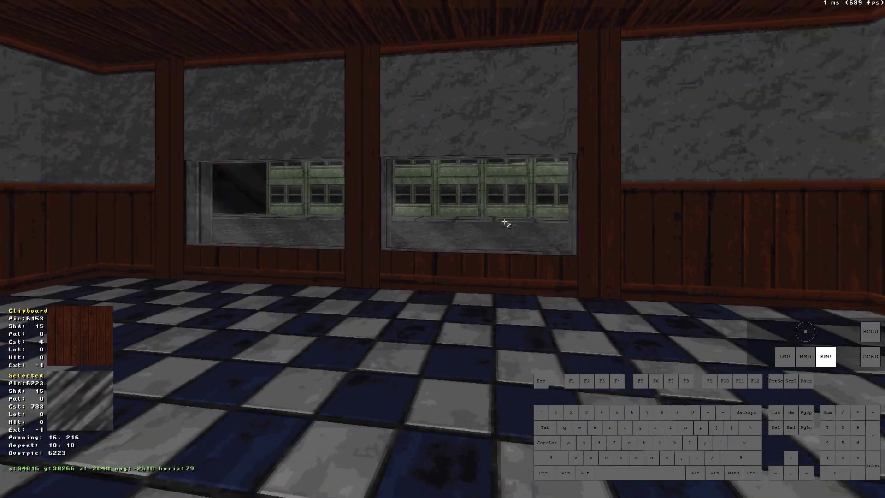
Step: Place framed mountain picture sprites (tile 7538) on the room's walls and adjust their size and height
right_drag(505, 222, 499, 211)
scroll(500, 210, up, 4)
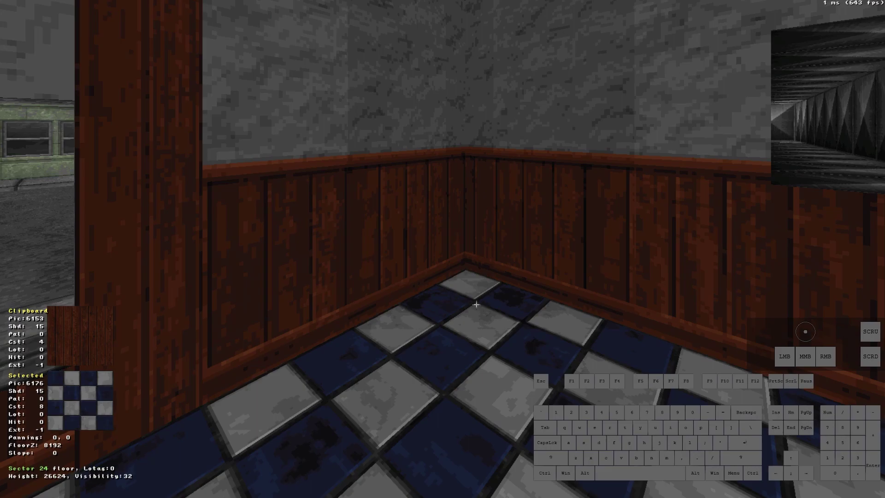
key(v)
key(Return)
key(Tab)
mouse_move(471, 285)
right_down()
mouse_move(535, 255)
mouse_move(551, 212)
right_up()
key(s)
key(KP_4)
key(KP_8)
key(ctrl+Page_Up)
key(KP_4)
key(KP_8)
key(Tab)
key(shift+Return)
Step: Add another wall picture near the room's corner and assign it the forest picture tile 7537
key(Tab)
right_drag(611, 194, 611, 194)
key(s)
key(v)
key(Left)
key(Return)
key(Tab)
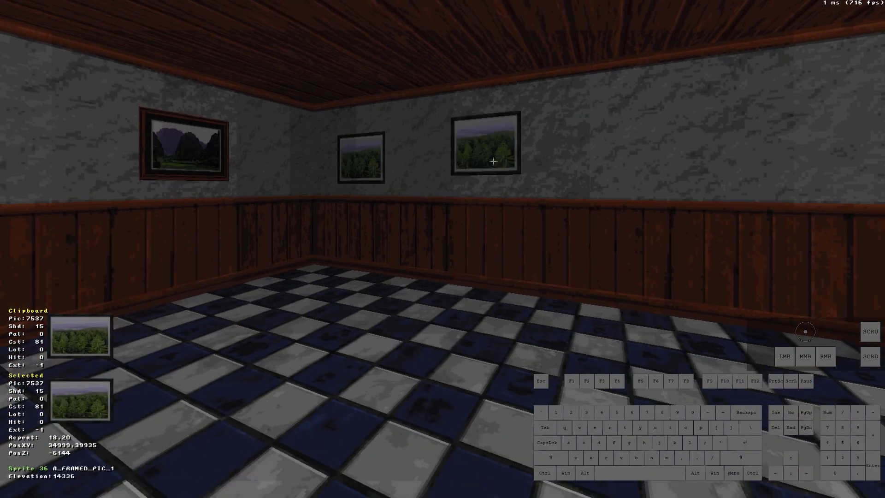
Step: Change the second forest picture sprite to the broken-plaster brick tile 7447
key(v)
key(Left)
key(Down)
key(Down)
key(Right)
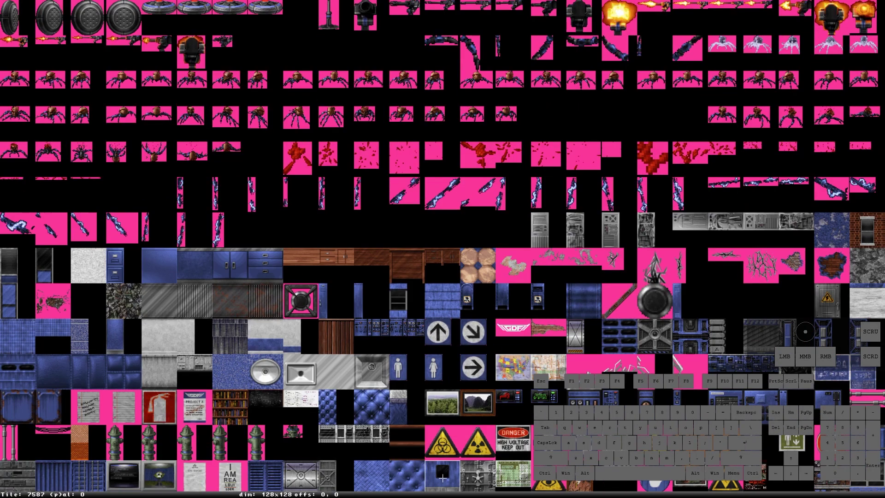
key(Down)
key(Right)
key(Up)
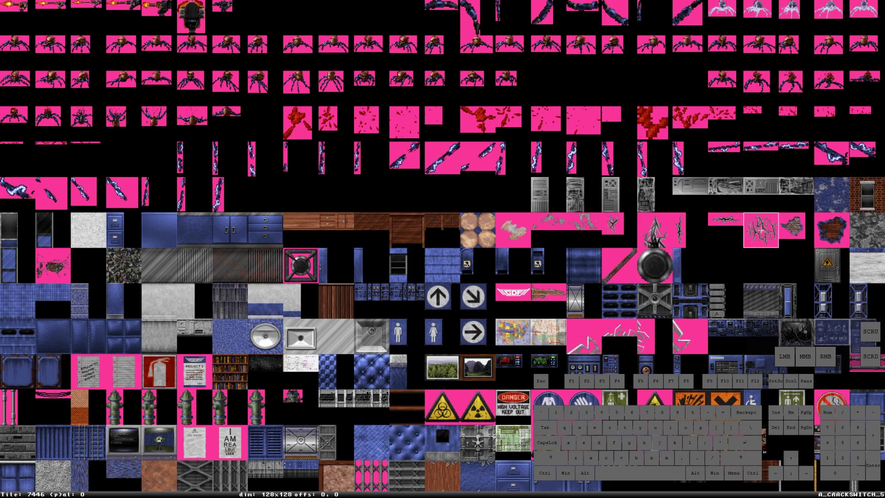
key(Left)
key(Return)
Step: Enlarge the broken-plaster brick sprite to a repeat of 45, 43 and adjust its height on the wall
scroll(493, 161, up, 3)
key(Page_Down)
key(Page_Down)
key(Page_Down)
key(KP_6)
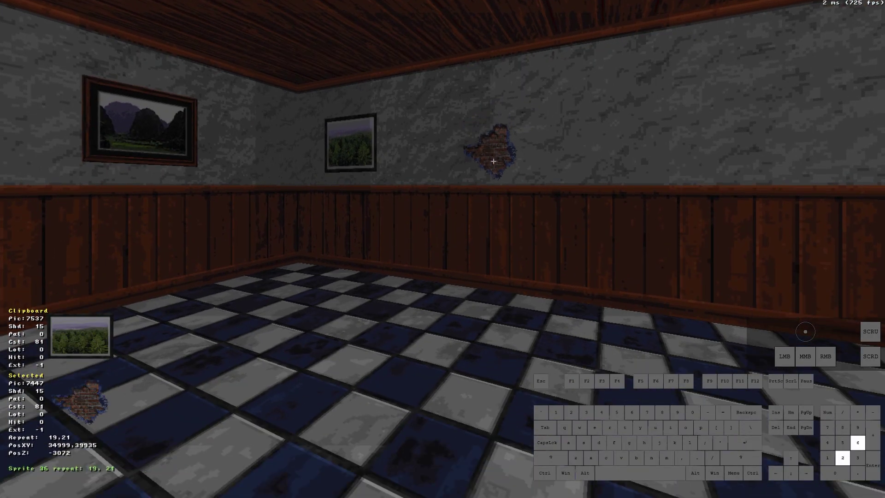
key(KP_2)
key(Page_Down)
key(Page_Down)
key(Page_Up)
scroll(494, 161, up, 1)
right_drag(493, 161, 493, 160)
Step: Try several palettes on the broken-plaster brick sprite and set its palette to 13
key(alt+p)
text(10)
key(BackSpace)
text(1)
key(BackSpace)
text(2)
key(BackSpace)
text(4)
key(BackSpace)
text(3)
key(Return)
Step: Insert a copy of the framed mountain picture sprite on the corner floor and switch it to face the viewer
key(Down)
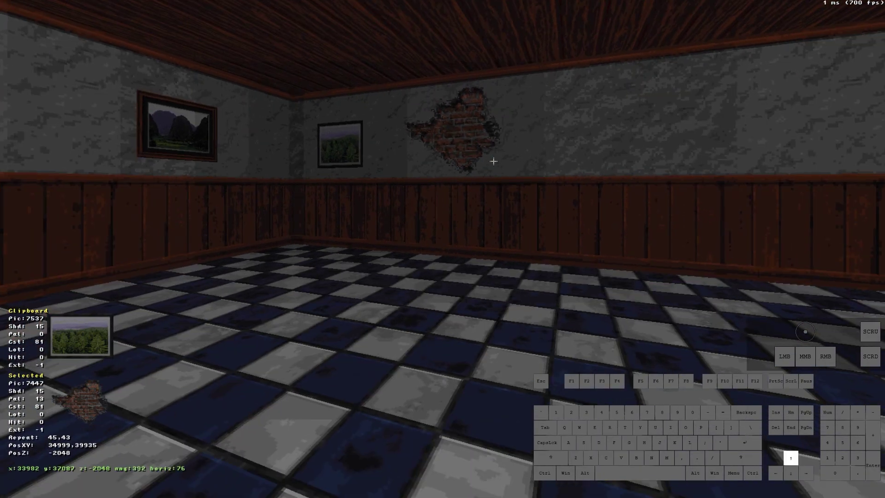
key(Up)
key(Left)
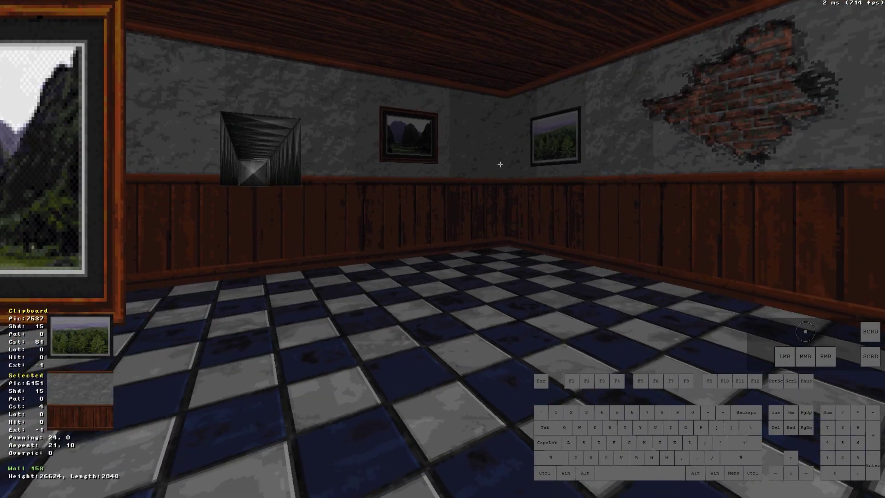
drag(495, 162, 493, 138)
key(Tab)
right_drag(428, 161, 454, 166)
drag(457, 203, 456, 188)
right_drag(457, 188, 451, 245)
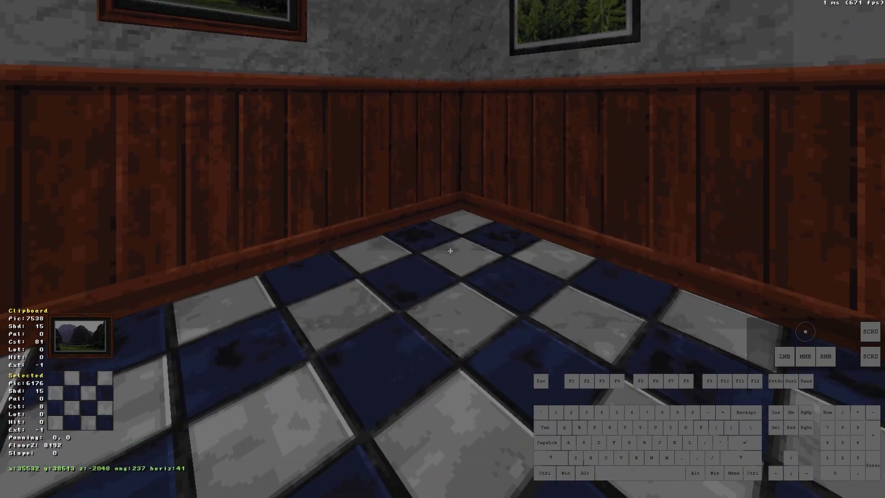
key(s)
key(r)
Step: Assign potted plant tile 10662 to the new floor sprite
key(v)
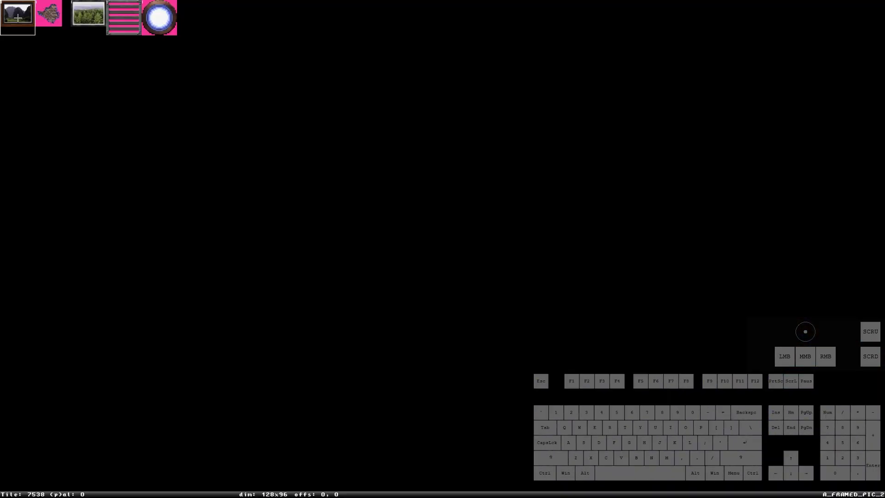
key(Right)
key(Right)
key(Right)
key(Right)
key(Return)
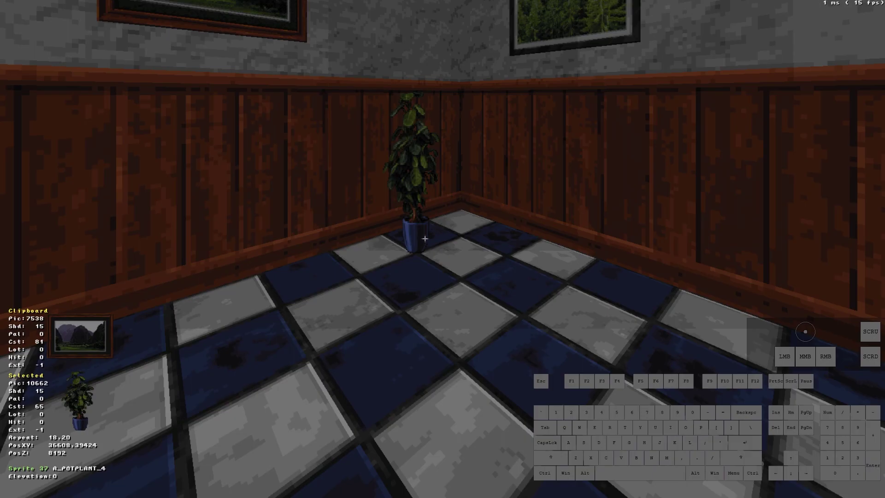
Step: Try several palettes on the potted plant sprite and set its palette to 23
key(alt)
key(alt+p)
text(20)
key(BackSpace)
text(1)
key(BackSpace)
text(2)
key(BackSpace)
text(3)
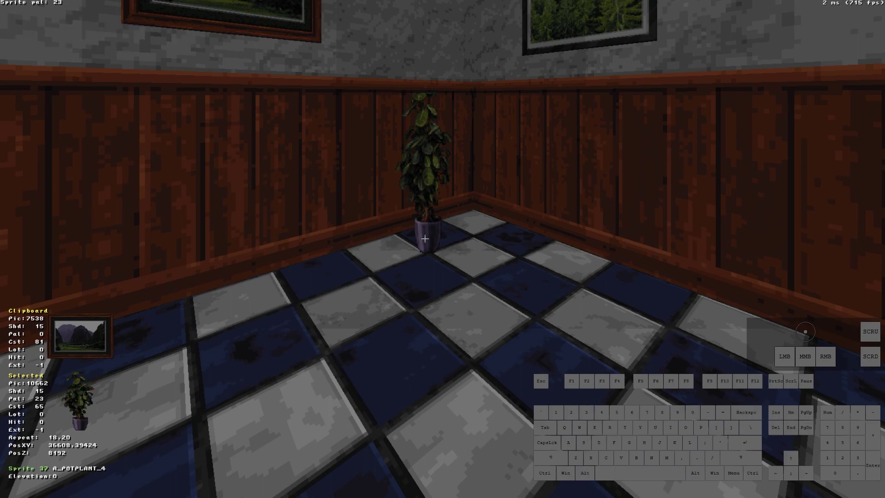
key(Return)
Step: Nudge the potted plant into its corner and place a copy of it in another corner of the room
mouse_move(425, 238)
shift+mouse_down()
mouse_move(475, 238)
mouse_move(425, 226)
shift+mouse_up()
key(Tab)
mouse_move(483, 221)
mouse_down()
mouse_move(525, 277)
mouse_move(484, 222)
mouse_up()
key(s)
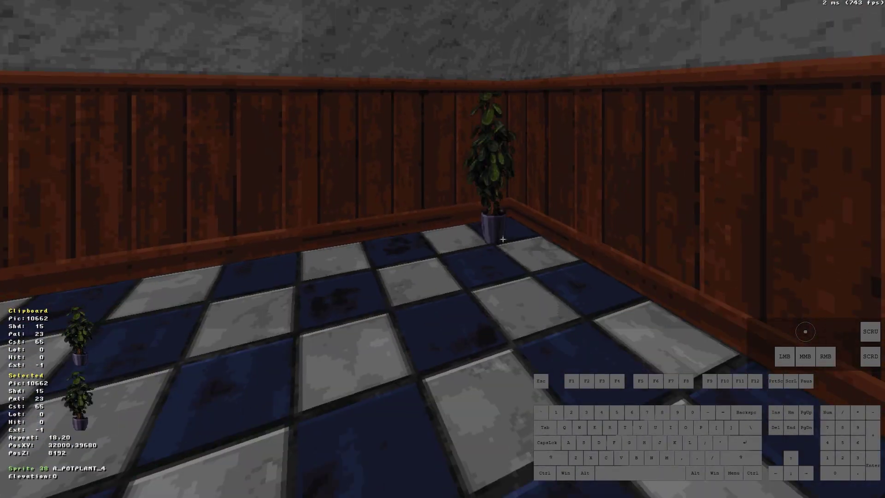
right_drag(414, 247, 407, 256)
drag(405, 257, 406, 256)
right_drag(405, 257, 405, 257)
drag(405, 257, 405, 257)
right_drag(405, 256, 406, 257)
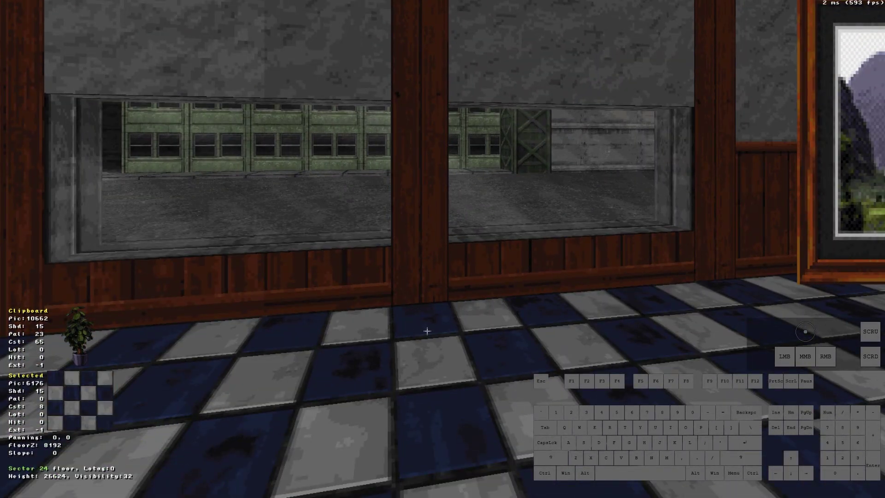
key(s)
shift+drag(455, 314, 455, 315)
right_drag(461, 315, 461, 315)
right_drag(498, 343, 503, 342)
drag(502, 341, 502, 340)
key(Delete)
Step: Insert a sprite near another corner of the room and change it to office chair tile 7791
right_drag(457, 273, 460, 278)
drag(461, 278, 461, 279)
right_drag(461, 279, 460, 280)
key(s)
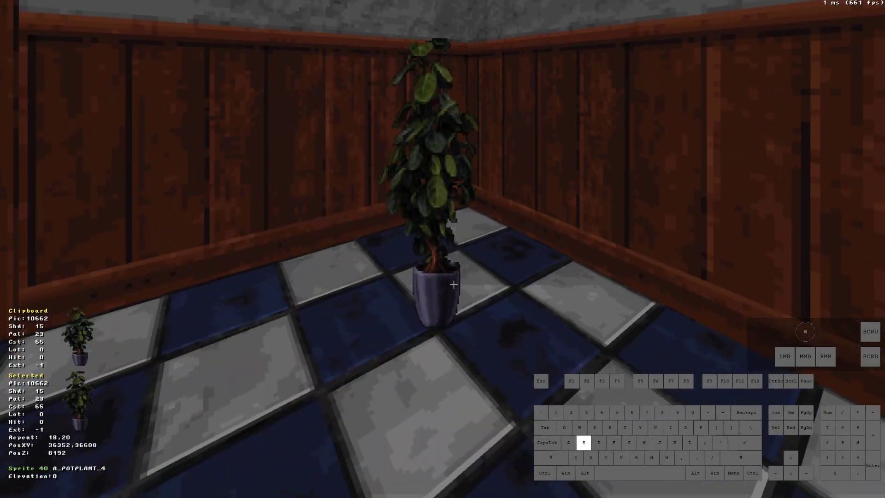
key(v)
key(Page_Down)
key(Return)
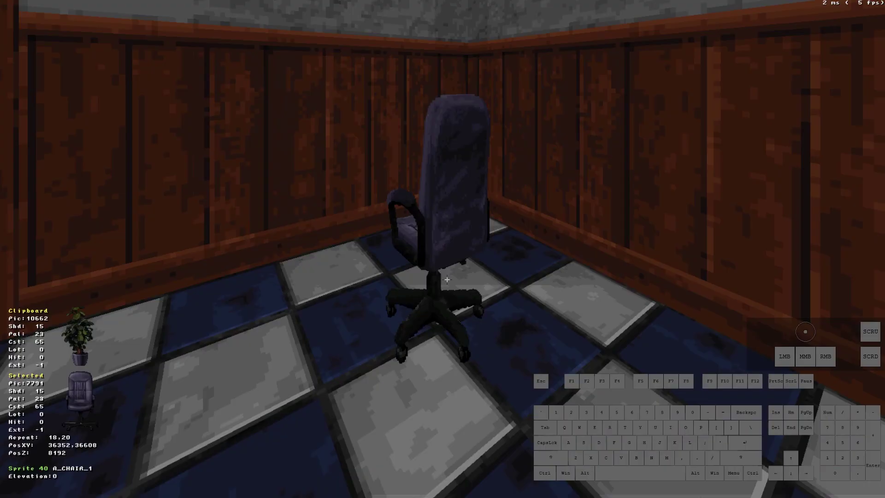
Step: Resize the office chair sprite to a repeat of 19, 19
key(slash)
key(KP_8+KP_4)
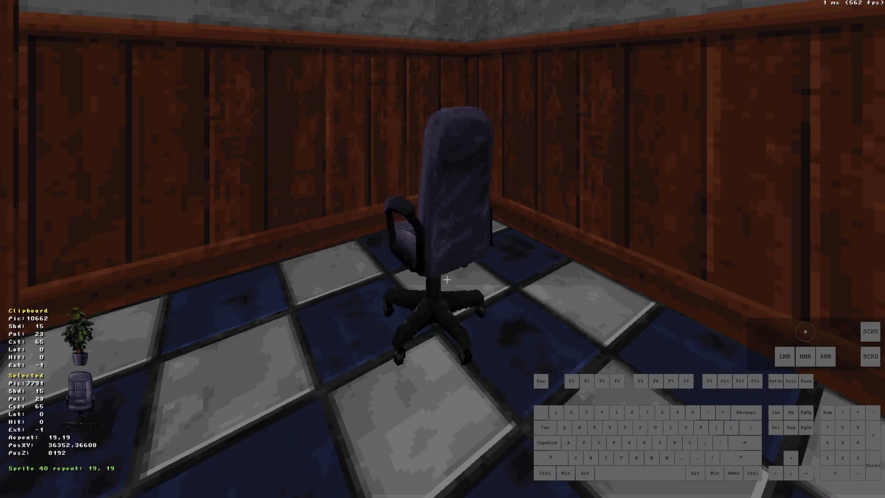
right_drag(438, 275, 441, 270)
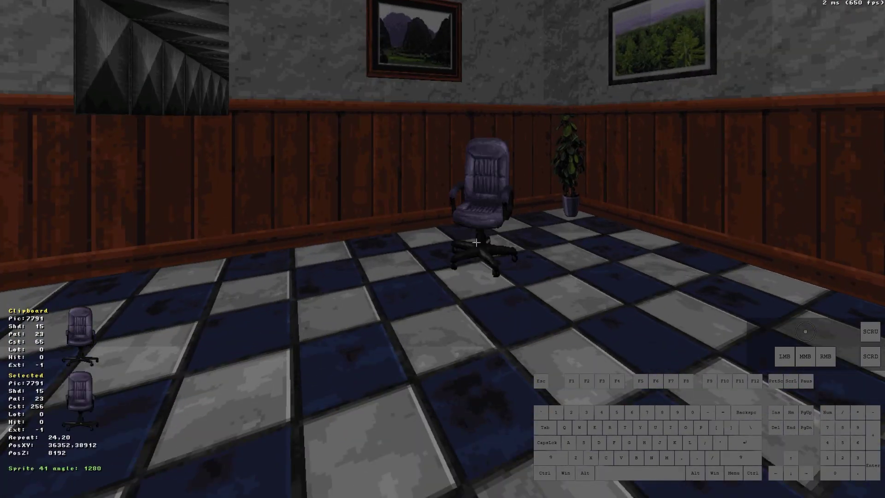
Step: Place the second office chair on the floor near the corner with the potted plant
right_drag(477, 243, 481, 233)
click(473, 245)
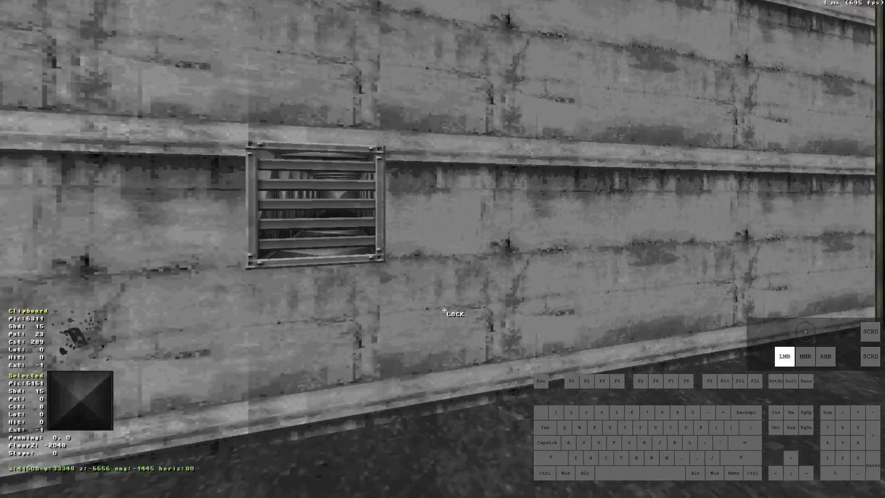
Step: Position a fire hydrant sprite on the ground in front of the orange building's two large windows
drag(444, 310, 467, 260)
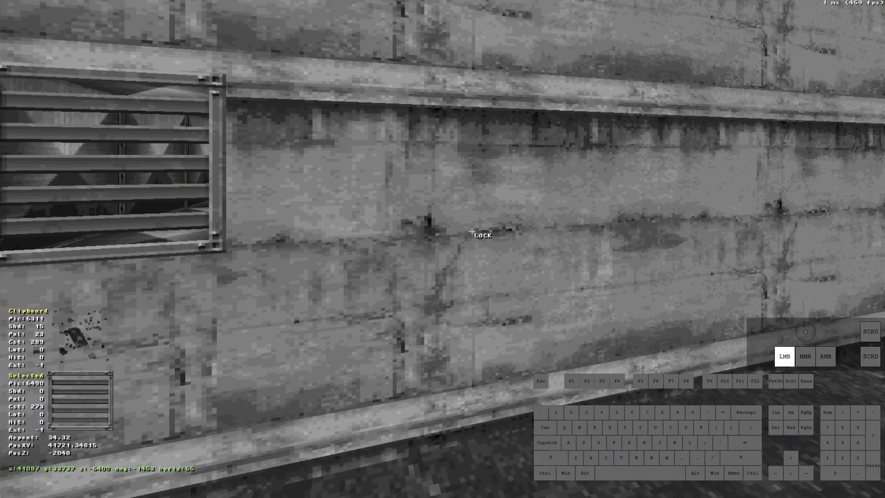
drag(471, 231, 406, 187)
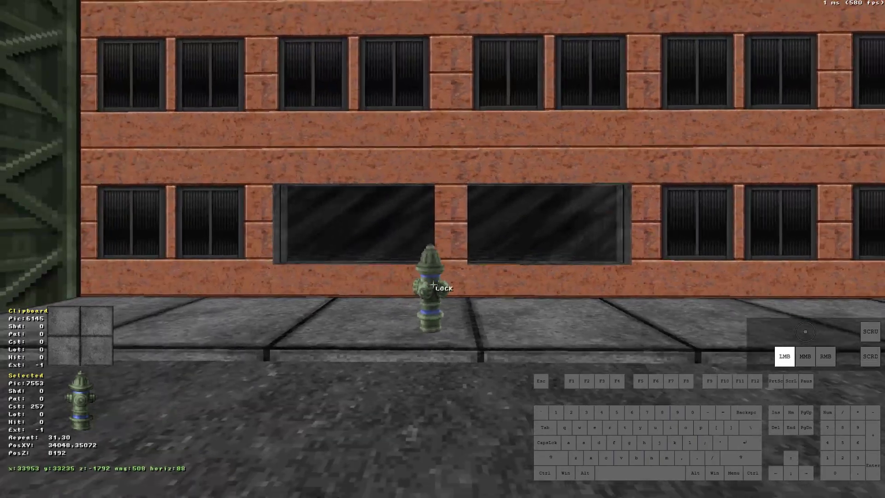
drag(433, 285, 472, 291)
drag(438, 252, 438, 248)
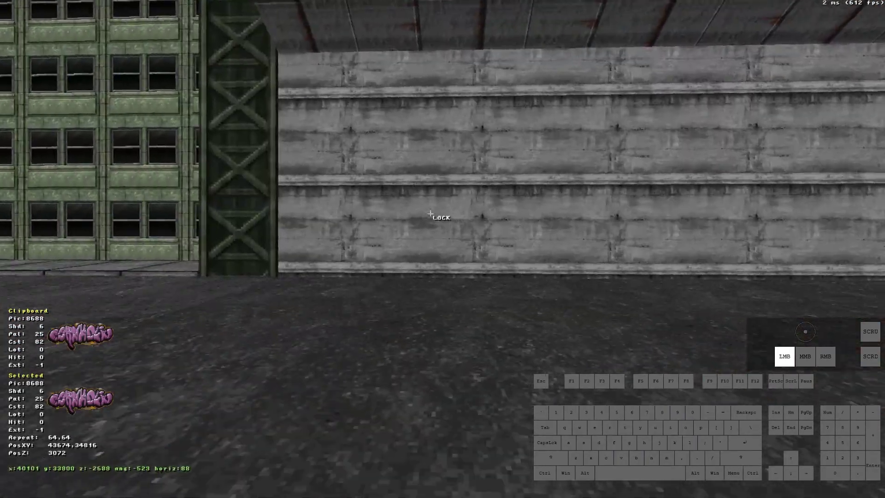
Step: Add a graffiti sprite to the outdoor concrete wall and change it to tile 8684
drag(430, 213, 489, 213)
key(v)
key(v)
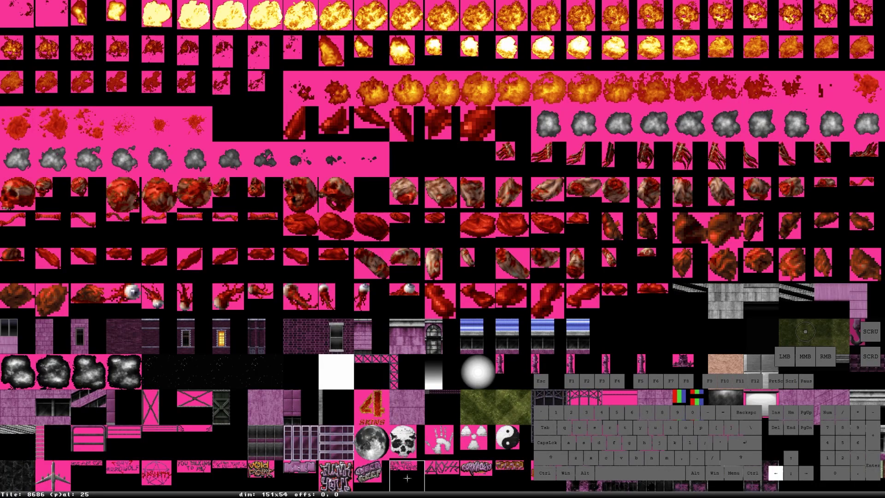
key(Return)
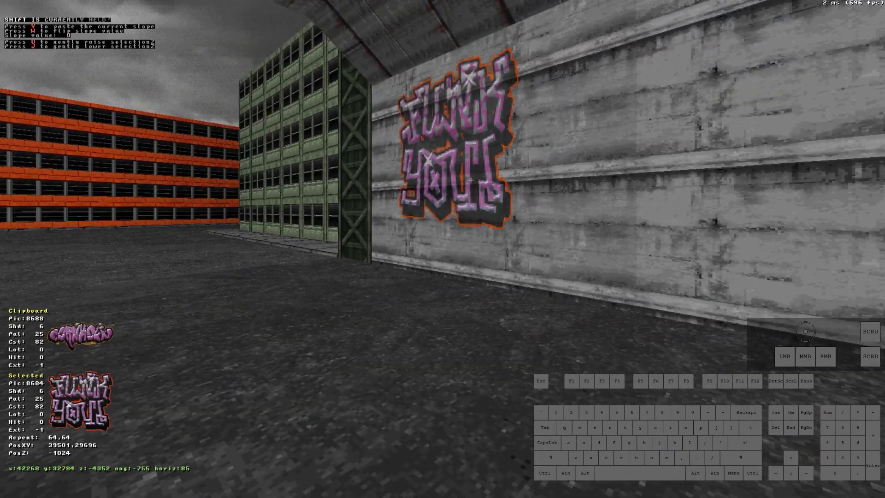
Step: Move the graffiti sprite along the concrete wall towards the green girder column
mouse_move(471, 180)
shift+mouse_down()
mouse_move(444, 180)
mouse_move(480, 180)
shift+mouse_up()
drag(467, 179, 455, 182)
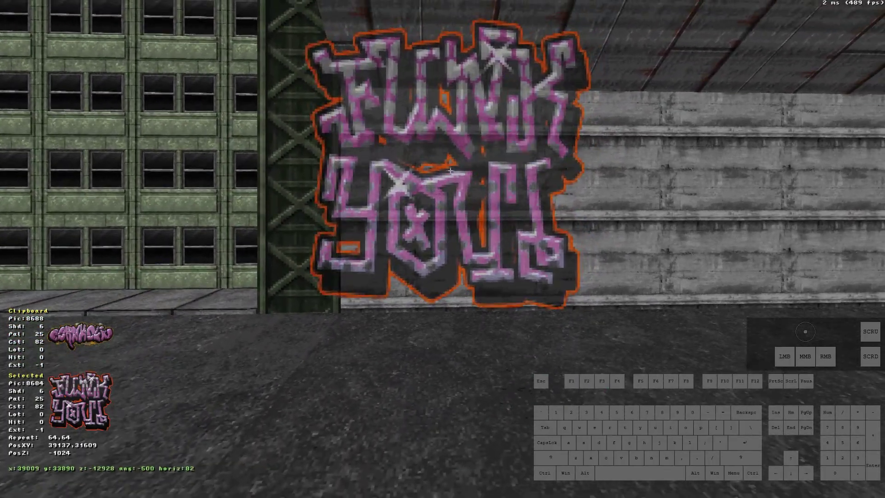
drag(432, 197, 432, 197)
right_drag(432, 197, 432, 196)
drag(432, 196, 431, 197)
right_drag(432, 196, 432, 196)
drag(432, 197, 432, 196)
right_drag(432, 196, 432, 197)
drag(431, 196, 432, 197)
right_drag(432, 196, 432, 197)
drag(432, 196, 432, 196)
Step: Insert vertices in the panelled room's wall and draw a shallow doorway recess beside the exposed brick patch
key(KP_Enter)
key(z)
key(a)
right_drag(431, 190, 443, 249)
key(Insert)
key(Insert)
key(Insert)
mouse_move(434, 289)
mouse_down()
mouse_move(461, 313)
mouse_move(405, 313)
mouse_move(444, 296)
mouse_up()
key(Insert)
key(space)
key(space)
right_click(400, 229)
key(KP_Enter)
Step: Adjust the doorway recess's ceiling to form a door-height opening in the panelled wall
ctrl+right_click(422, 276)
ctrl+scroll(423, 275, down, 1)
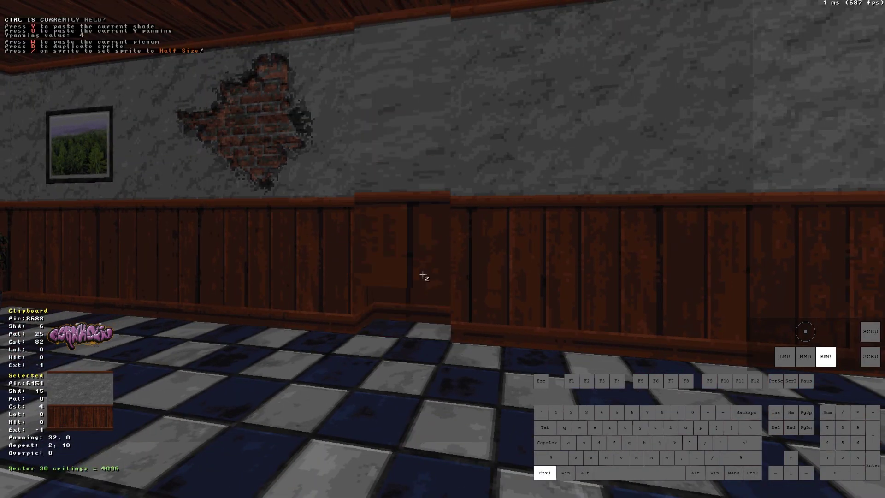
ctrl+scroll(423, 275, up, 3)
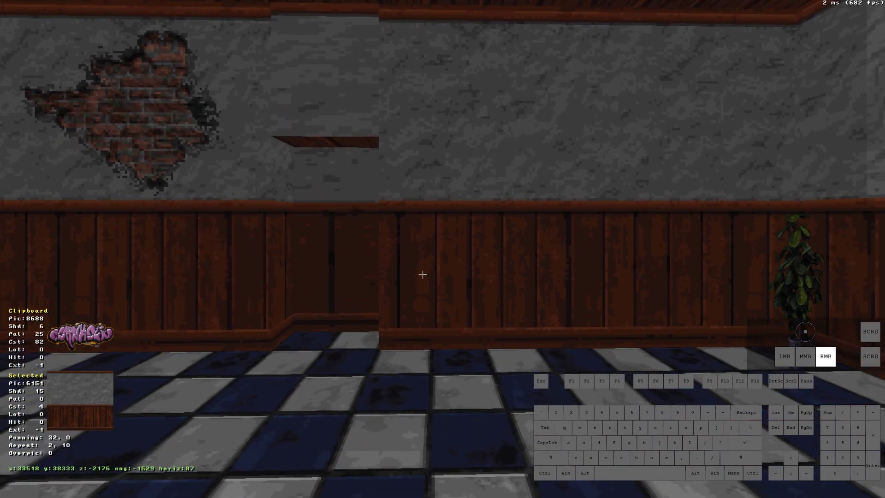
Step: Apply door tile 6521 to the back wall of the recess and set its panning to 64, 0
click(423, 276)
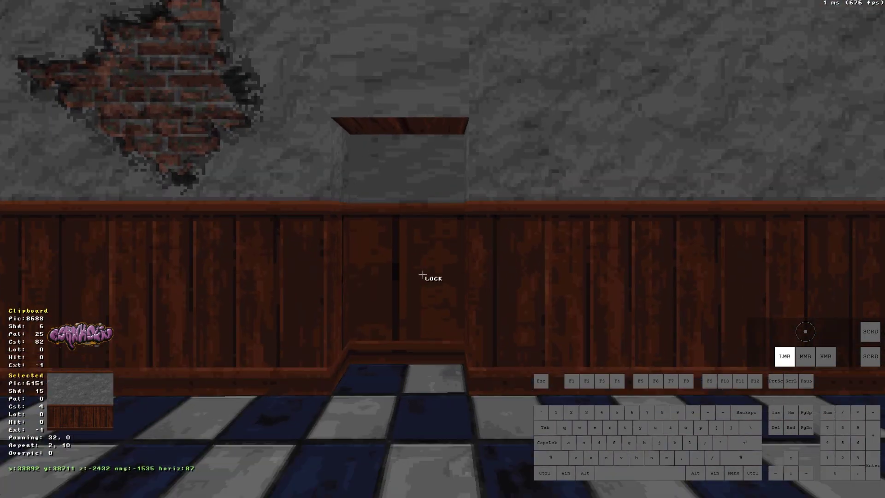
key(v)
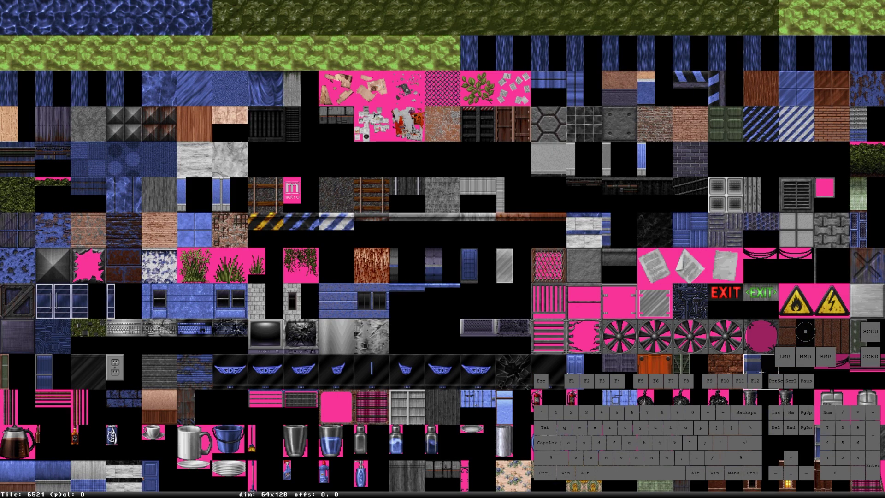
key(Return)
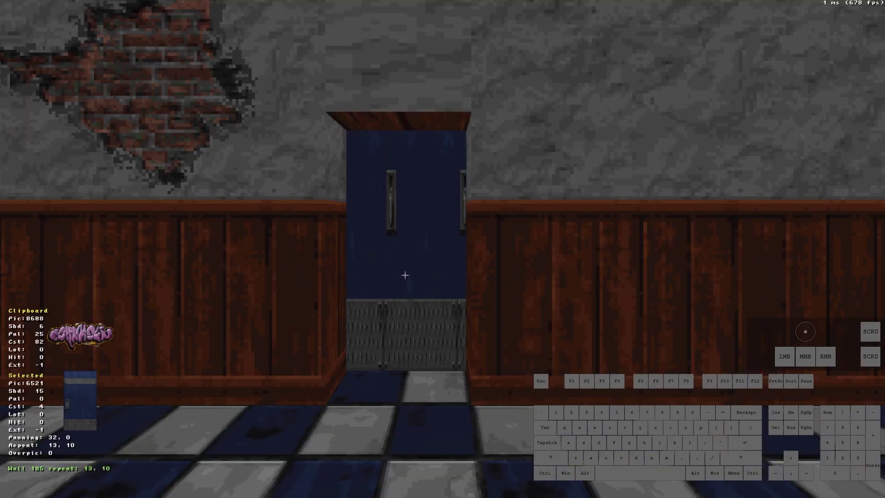
key(alt+KP_6)
key(alt+KP_6)
key(alt+KP_6)
key(alt+KP_6)
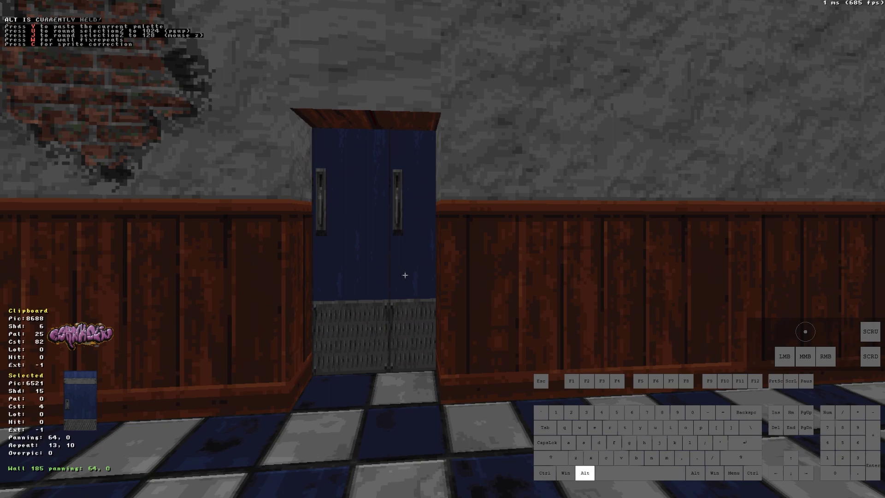
Step: Scale the door texture to a repeat of 8, 16 so a single door fills the recess
key(KP_4)
key(KP_4)
key(KP_4)
key(KP_4)
key(KP_4)
key(KP_2)
key(KP_2)
key(KP_2)
key(KP_2)
key(KP_2)
key(KP_8)
key(KP_2)
key(KP_2)
key(KP_2)
key(KP_2)
key(KP_8)
key(KP_8)
key(KP_8)
key(KP_8)
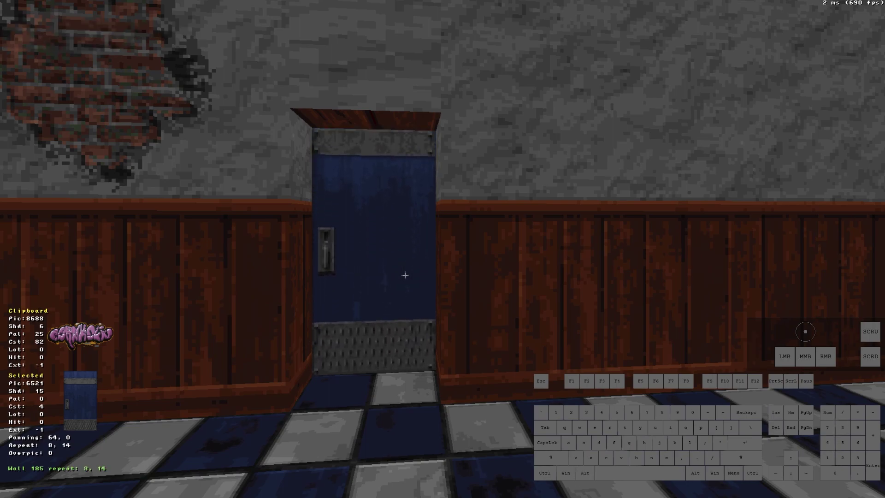
key(KP_2)
key(KP_2)
key(Down)
key(Up)
Step: Try several palettes on the door wall, starting from 20, and settle on palette 26
key(alt+p)
text(20)
key(BackSpace)
text(1)
key(BackSpace)
text(2)
key(BackSpace)
text(3)
key(BackSpace)
text(4)
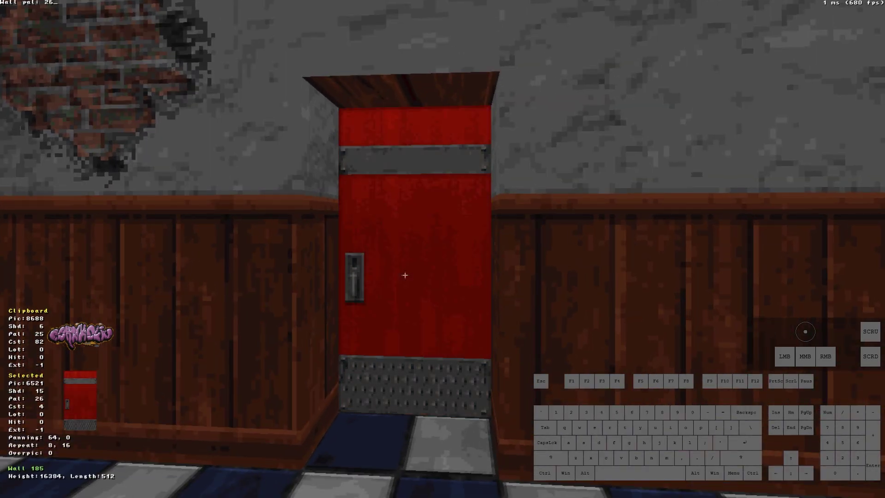
Step: Copy wood tile 6153 onto the side walls of the red door's recess and align the texture
right_drag(396, 278, 446, 223)
key(Tab)
drag(446, 223, 485, 211)
key(Return)
right_drag(485, 211, 404, 201)
key(Return)
key(Return)
drag(463, 45, 447, 194)
key(period)
click(364, 231)
right_drag(363, 231, 359, 230)
click(359, 230)
drag(360, 230, 365, 223)
Step: Draw a one-grid-square loop in the room near the windows and make it a new sector
key(KP_Enter)
right_click(470, 350)
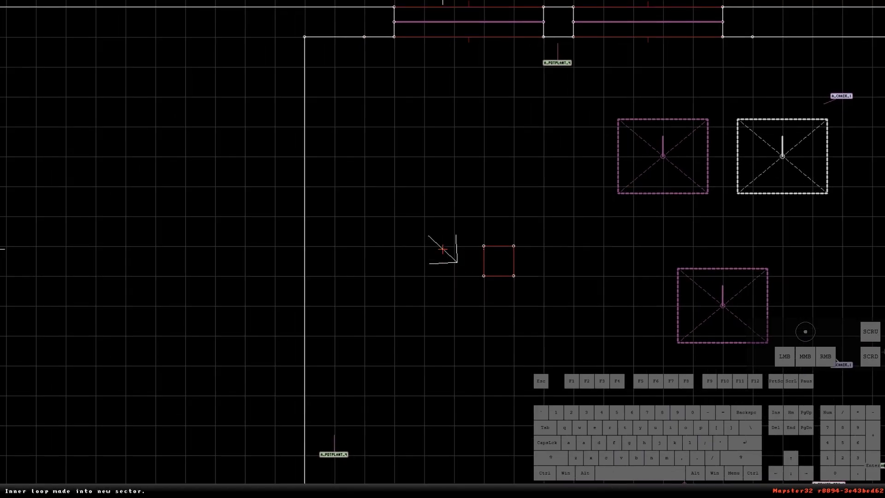
key(KP_Enter)
Step: Lower the small square sector's ceiling to -17408 to form a light fixture
right_drag(400, 141, 404, 134)
scroll(400, 141, down, 1)
scroll(399, 141, up, 1)
right_drag(420, 84, 420, 85)
scroll(420, 85, down, 1)
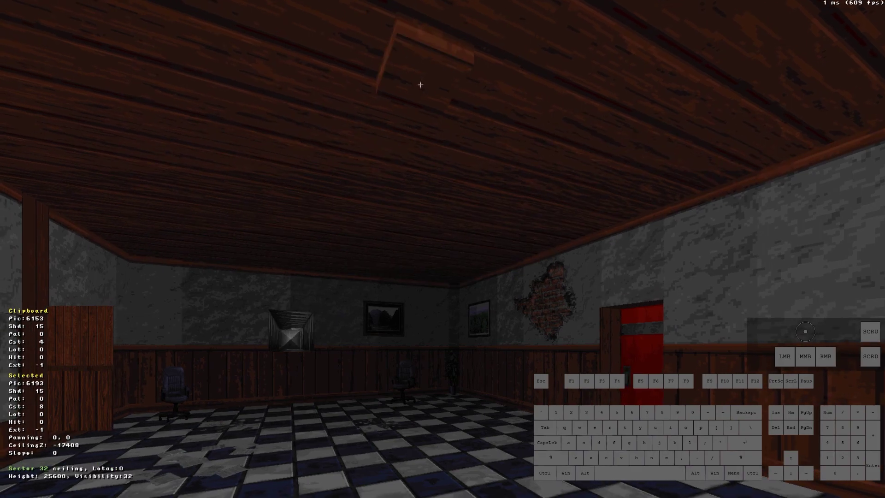
Step: Apply light tile 8731 to the fixture's underside, brighten it to shade -1 and set its palette to 12
key(v)
key(v)
key(Return)
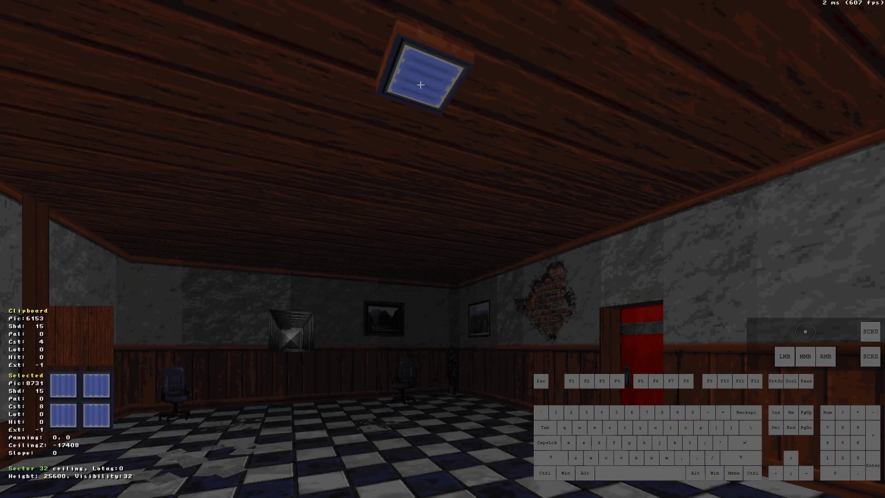
key(KP_Add)
text(12)
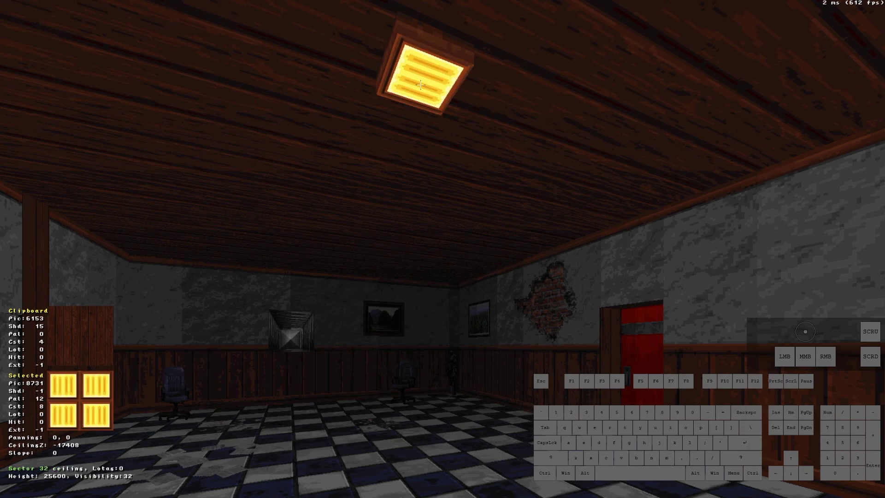
Step: Set a side of the light fixture to tile 6159 with shade 23 and paste it onto the other sides
text(v)
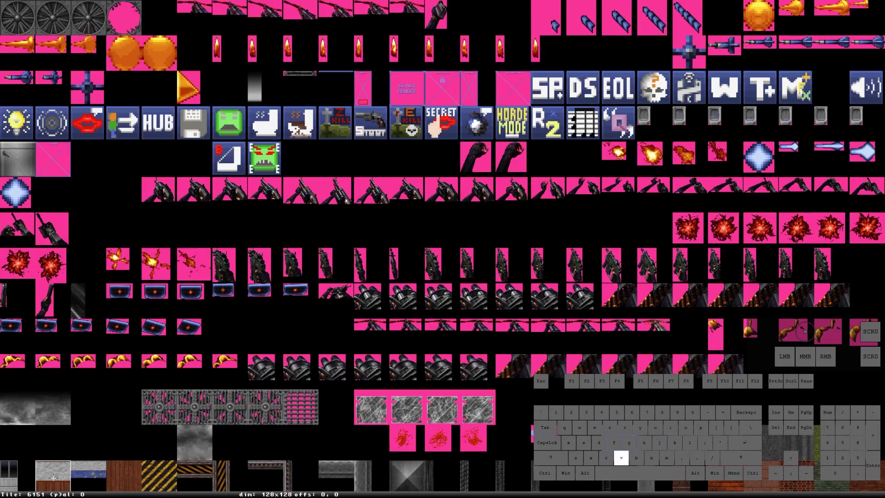
scroll(54, 478, down, 1)
key(Return)
key(KP_Subtract)
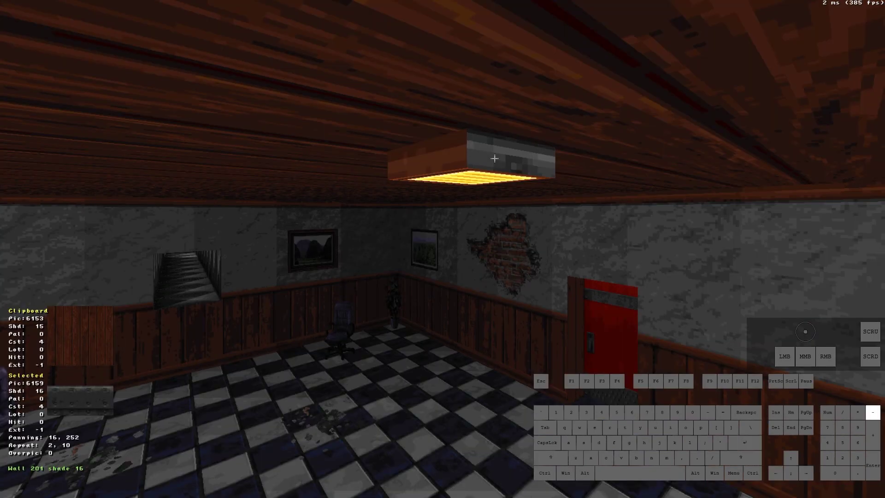
key(KP_Subtract)
key(KP_Subtract)
key(KP_Subtract)
key(KP_Subtract)
key(Tab)
key(ctrl+Return)
drag(495, 158, 479, 164)
Step: Lighten the floor shade beneath the ceiling light fixture
right_drag(480, 164, 446, 316)
key(KP_Add)
key(KP_Add)
key(KP_Add)
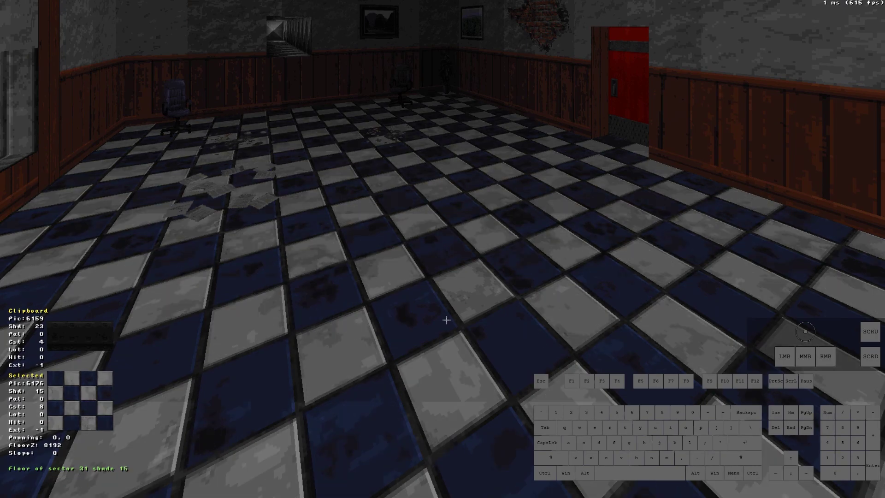
key(KP_Add)
Step: Draw a five-by-five grid-square sector on the floor around the light fixture
key(KP_Enter)
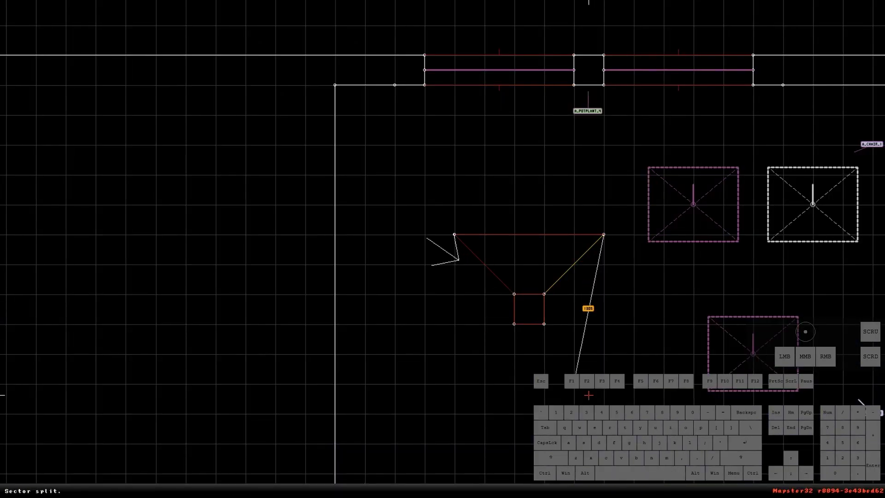
right_drag(446, 238, 447, 237)
scroll(447, 237, up, 2)
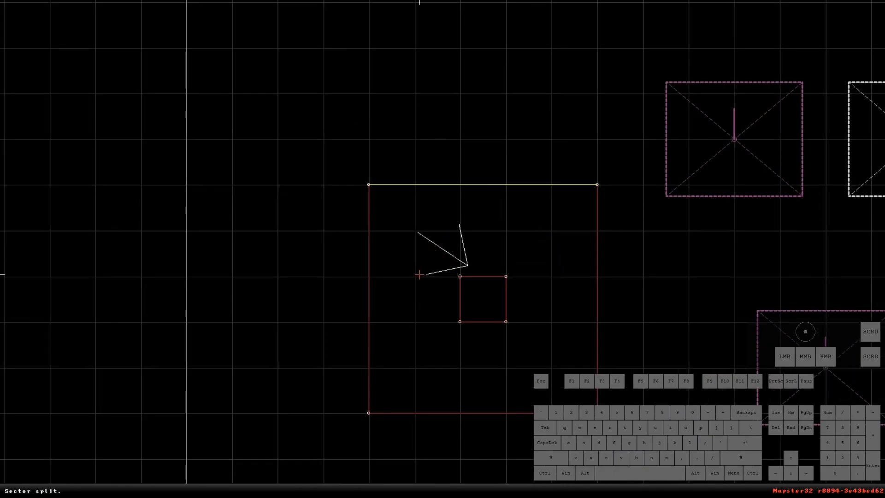
key(KP_Enter)
Step: Paste the copied floor shade of 2 onto the square sector around the light
drag(444, 297, 443, 306)
key(Tab)
key(shift+Return)
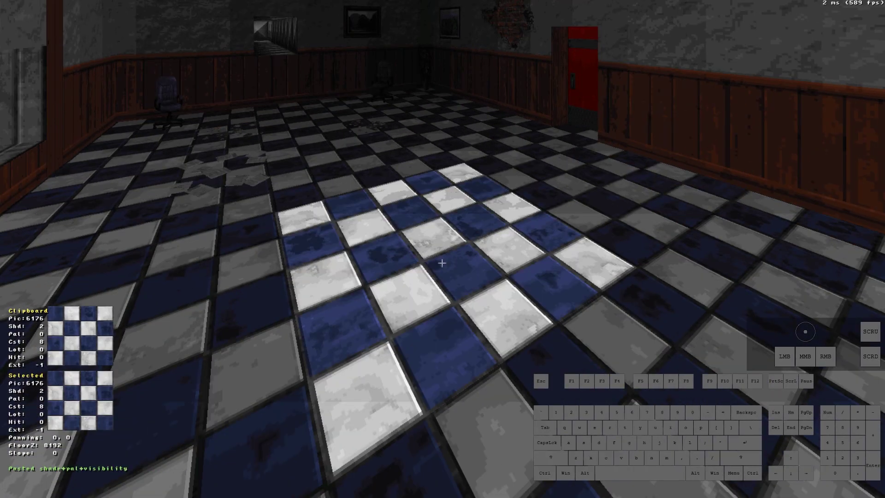
Step: Draw a seven-by-seven grid-square sector around the brightly lit floor square
key(KP_Enter)
key(space)
key(space)
key(space)
key(space)
right_click(776, 395)
key(space)
key(space)
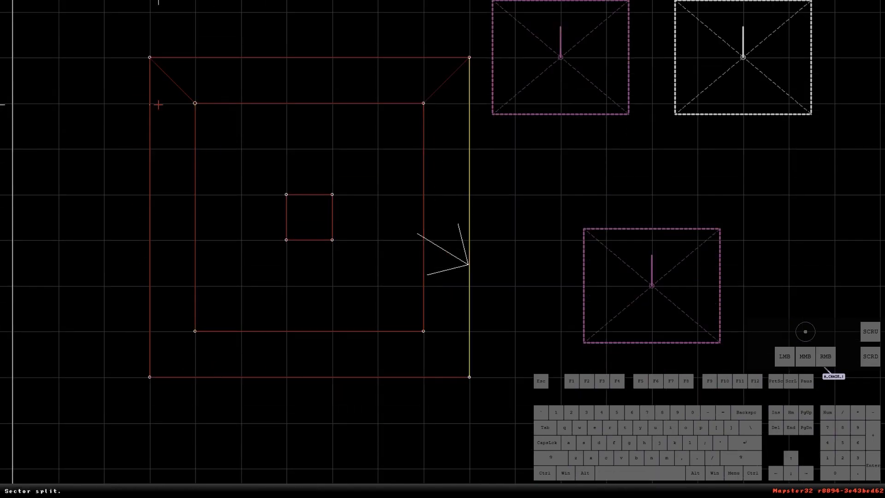
Step: Set the floor of the surrounding ring sector to shade 8 for a softer falloff
key(KP_Enter)
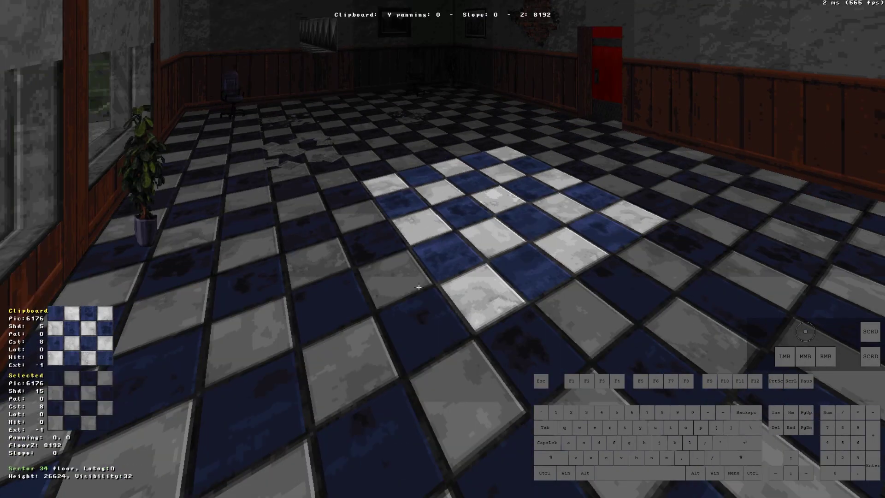
key(Down)
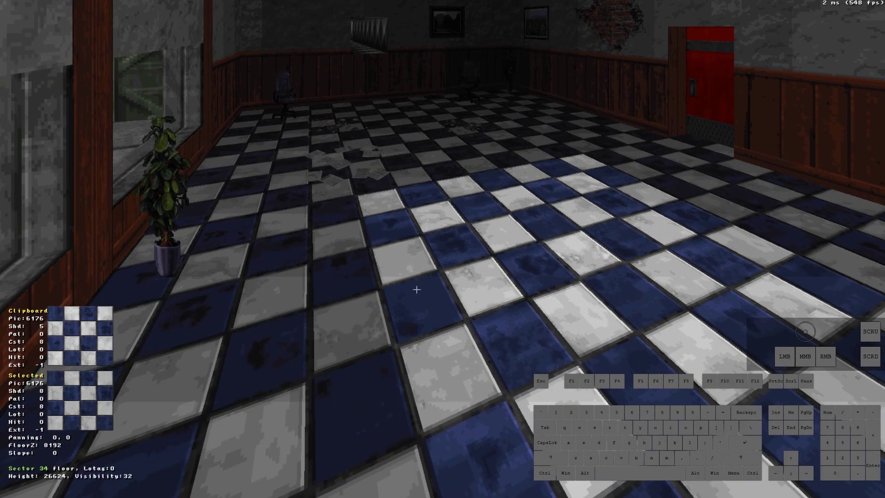
Step: Draw a nine-by-nine grid-square sector around the two lit floor squares
key(KP_Enter)
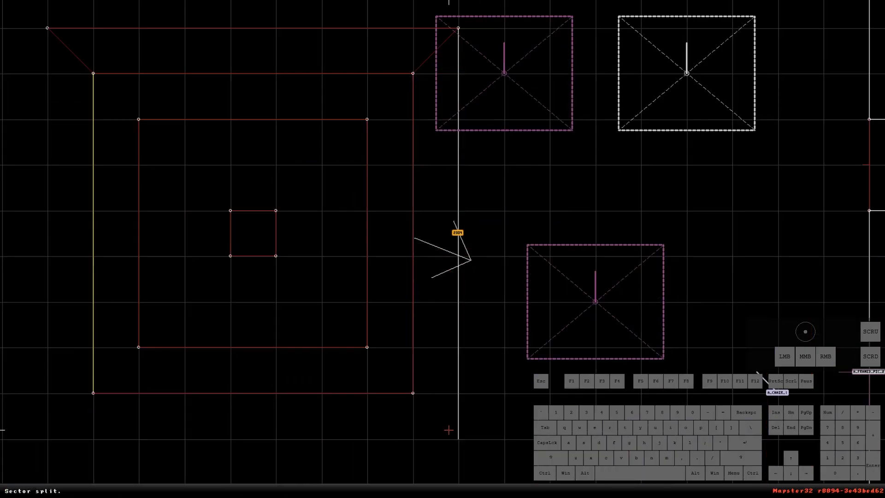
right_click(129, 57)
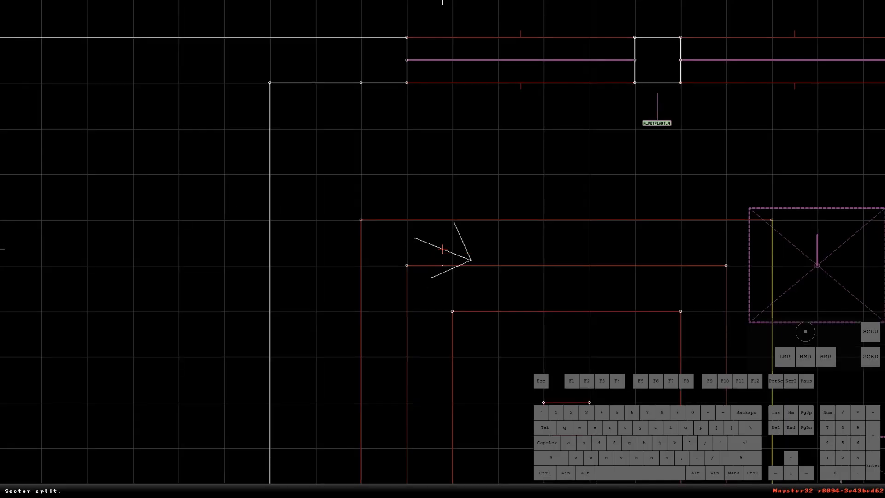
Step: Paste the shade 8 floor lighting onto the outermost ring sector and darken it to shade 11
key(KP_Enter)
key(Tab)
key(shift+Return)
key(KP_Subtract)
key(KP_Subtract)
key(KP_Subtract)
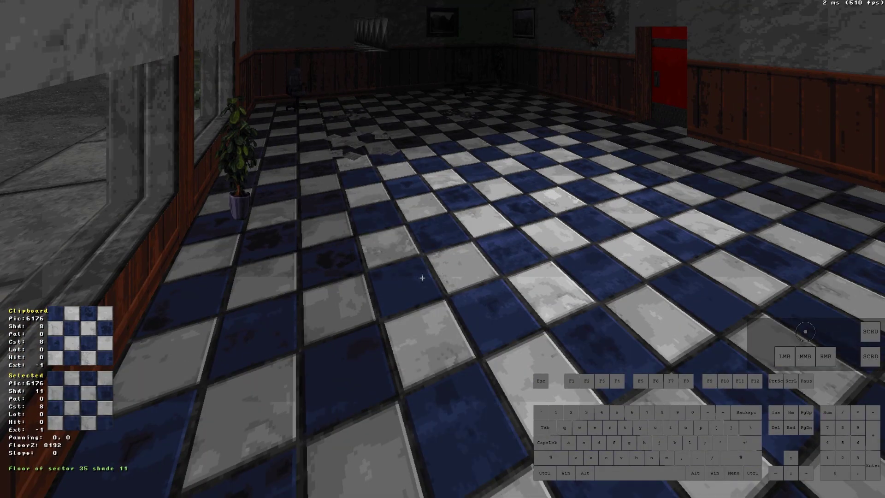
right_drag(422, 278, 422, 278)
drag(422, 278, 423, 278)
right_drag(423, 278, 422, 279)
drag(422, 278, 423, 279)
right_drag(423, 279, 421, 276)
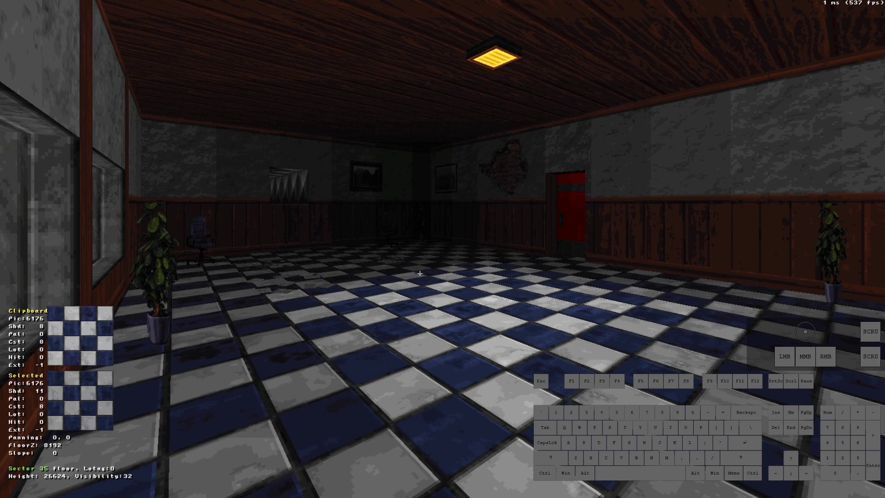